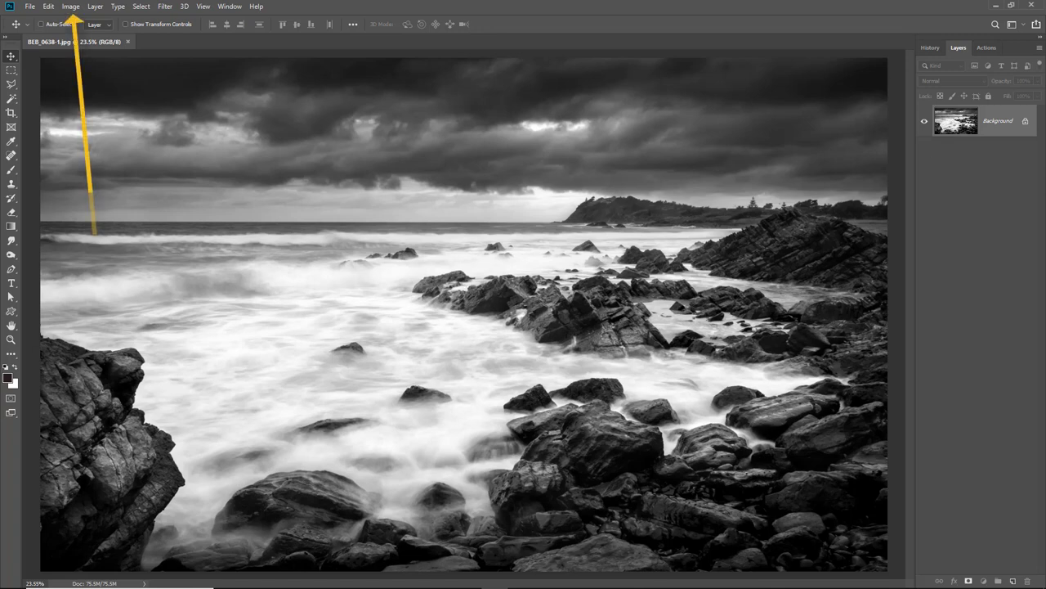
# Step: Open Image Size and view the 22 × 13.333 inch, 300 ppi print size in centimetres, then inches
pyautogui.click(72, 9)
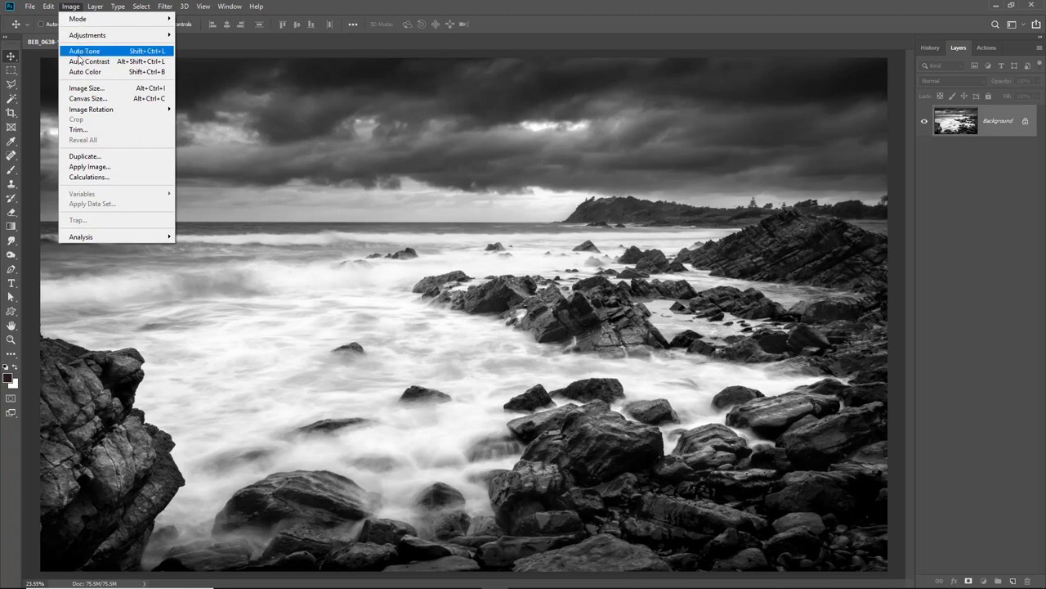
pyautogui.click(89, 88)
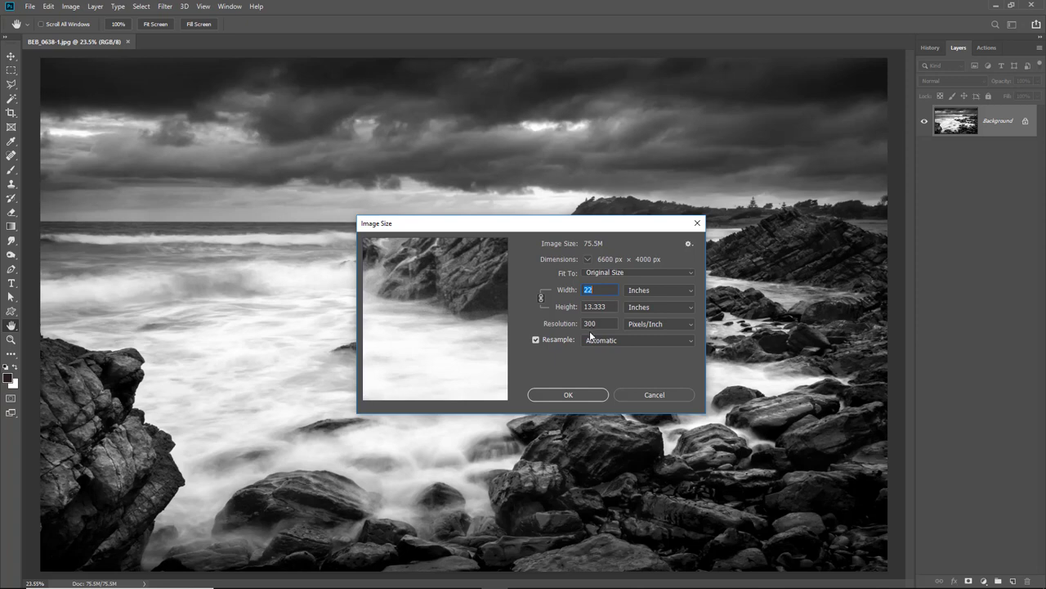
pyautogui.click(690, 291)
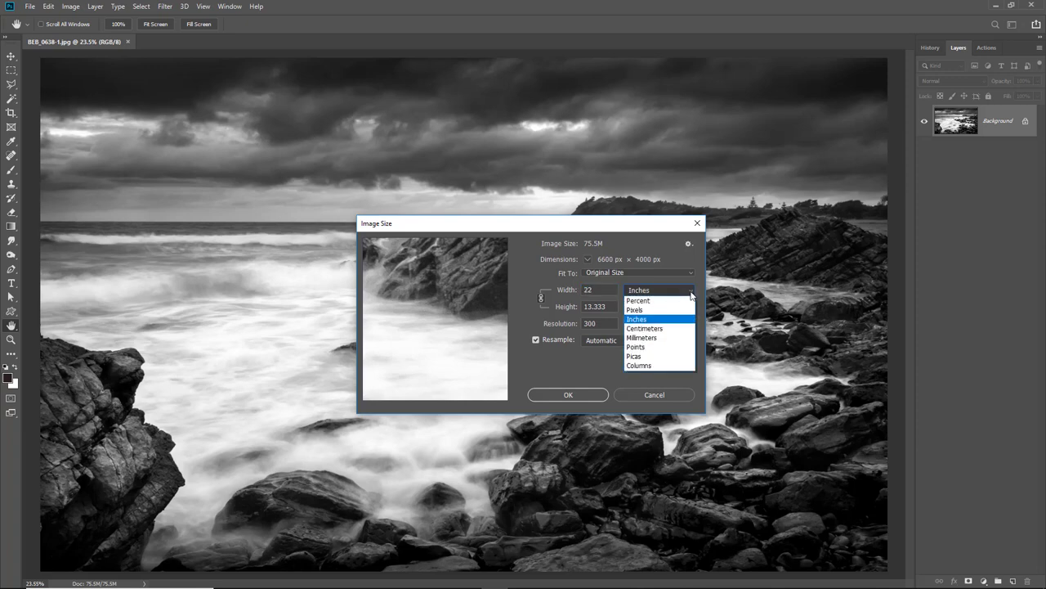
pyautogui.click(660, 331)
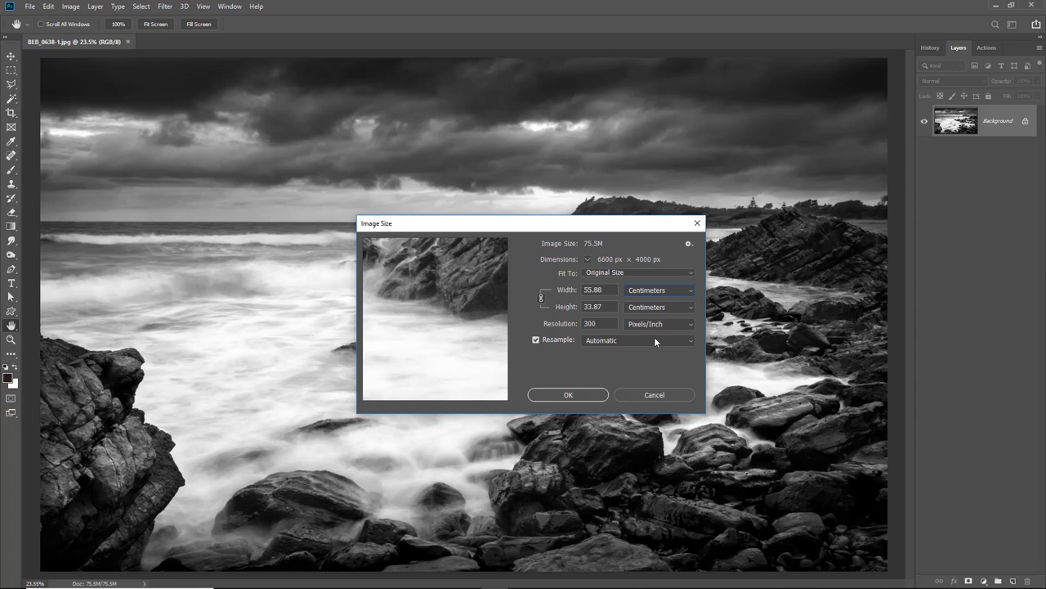
pyautogui.click(691, 291)
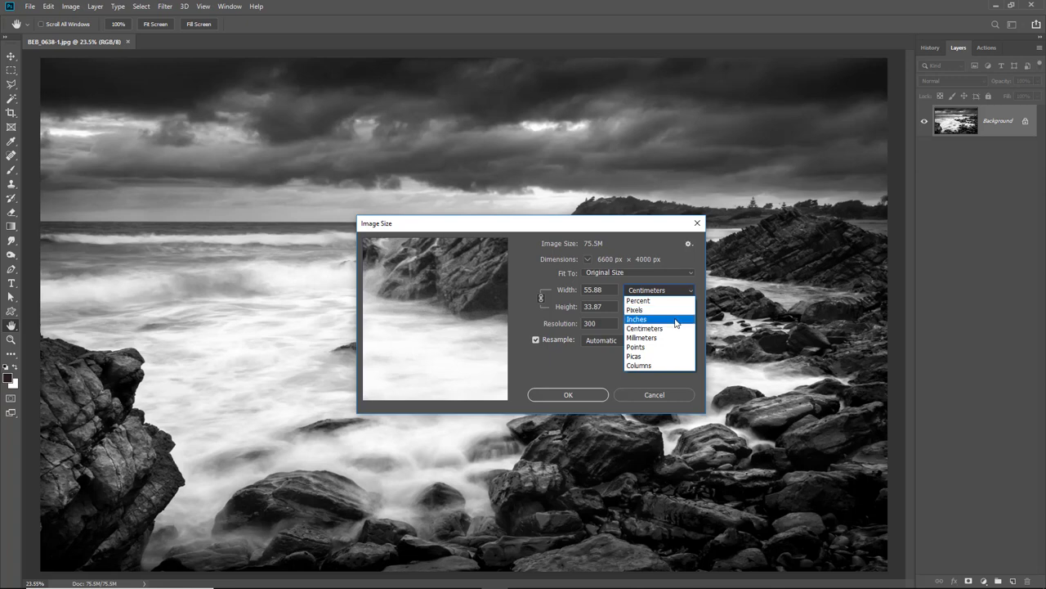
pyautogui.click(676, 321)
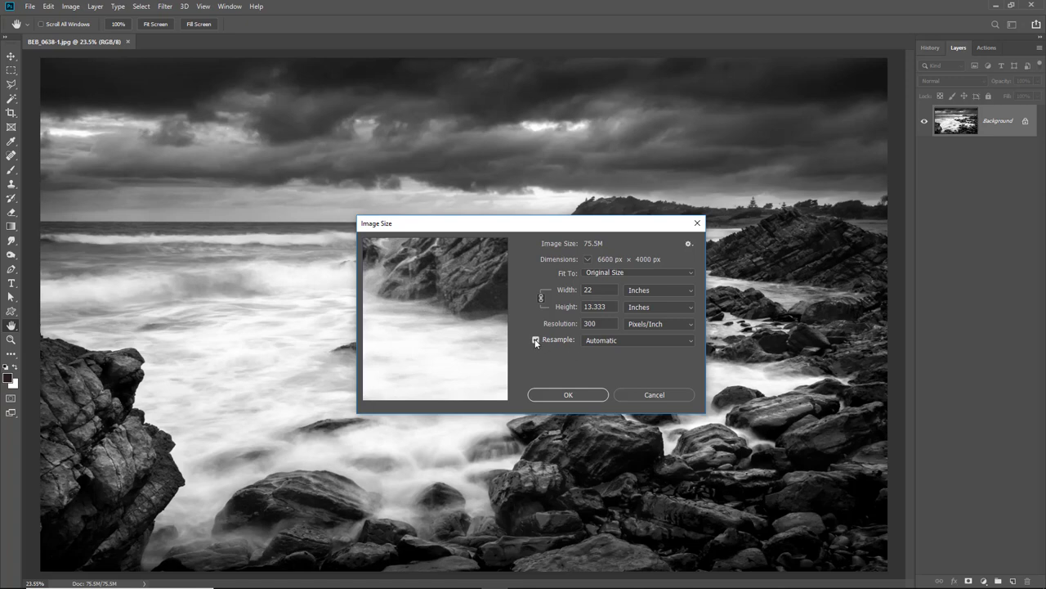
# Step: Resample the photo to 40 inches wide at 300 ppi, giving 12000 × 7273 px
pyautogui.click(535, 341)
pyautogui.write('40')
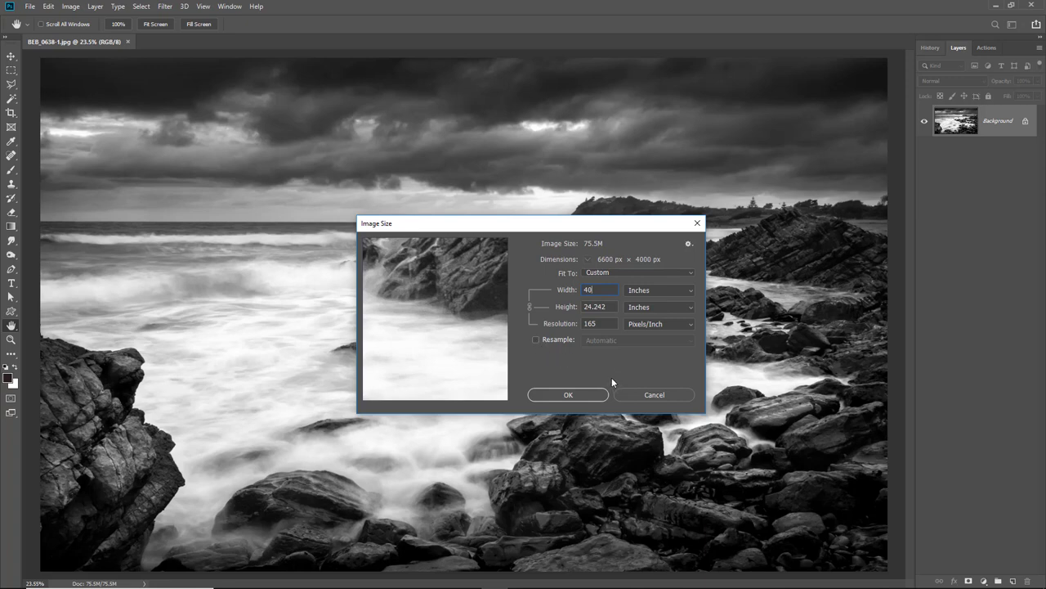
pyautogui.press('alt')
pyautogui.click(646, 393)
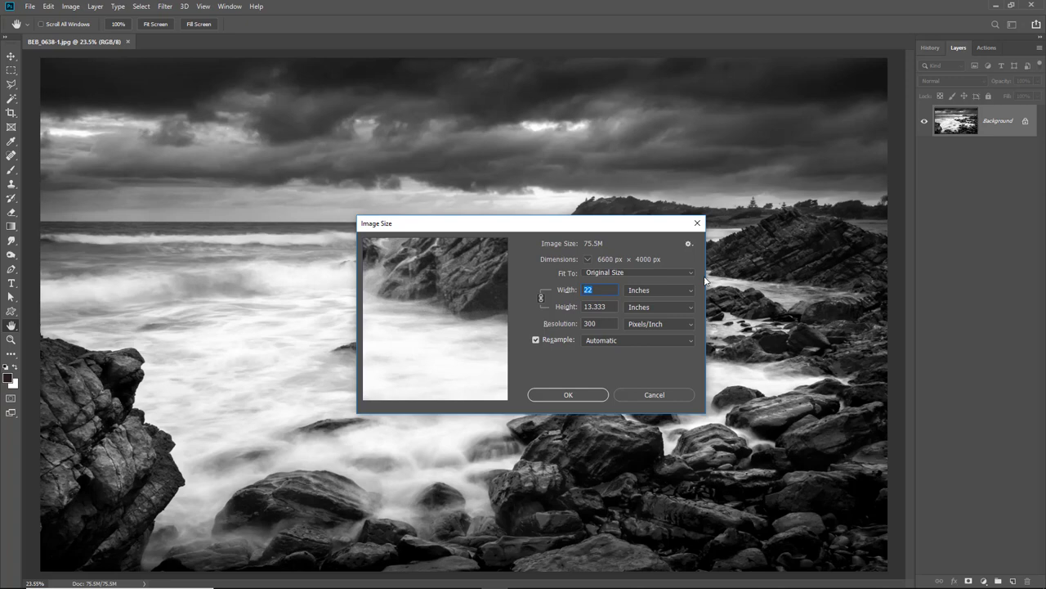
pyautogui.write('40')
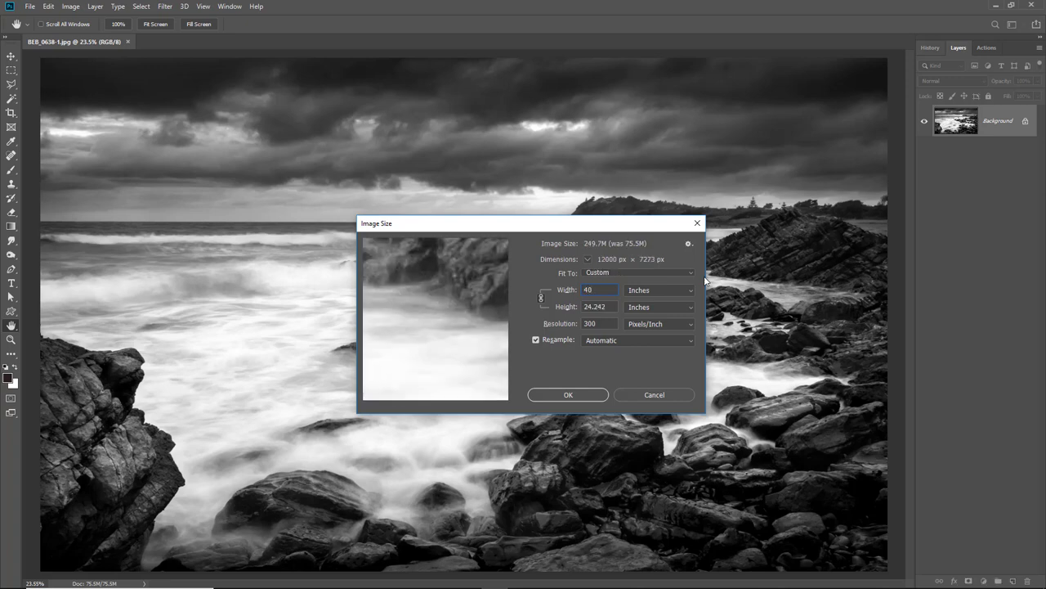
pyautogui.click(569, 394)
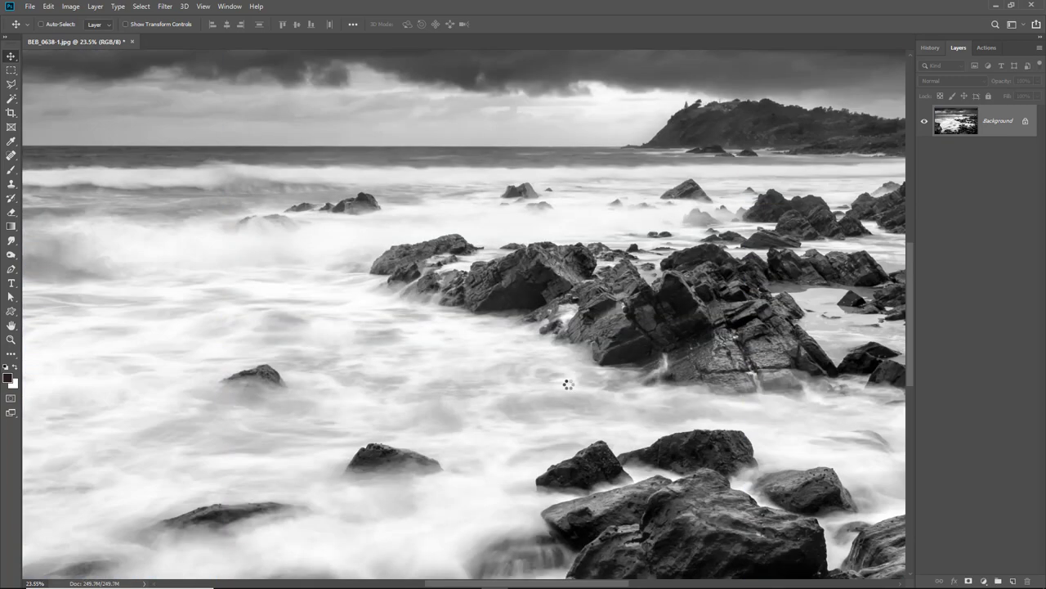
# Step: Show rulers around the upscaled photo, check the ruler units, and fit it on screen
pyautogui.hotkey('ctrl', '0')
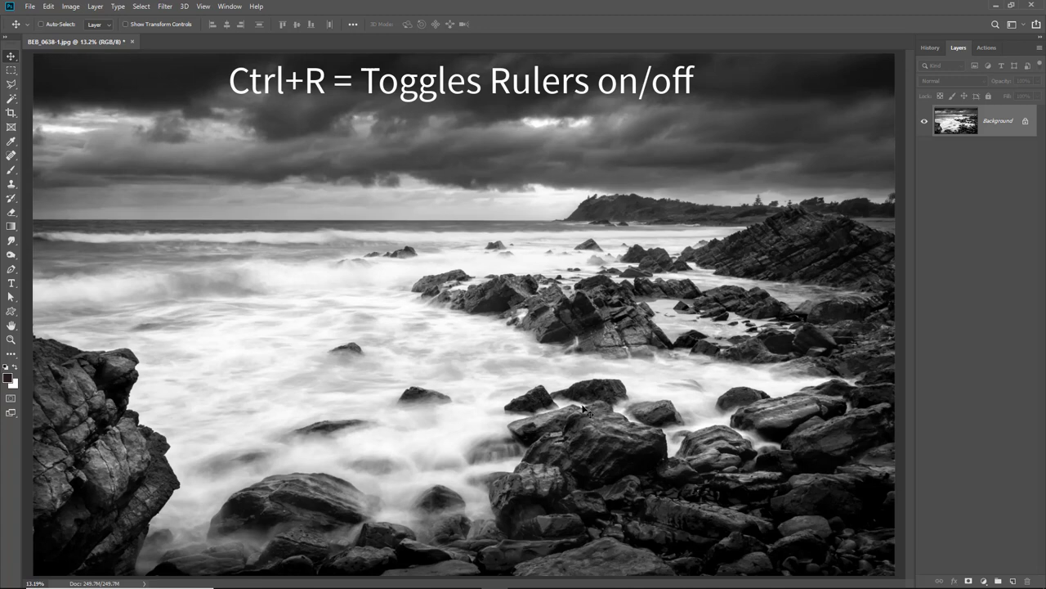
pyautogui.hotkey('ctrl', 'r')
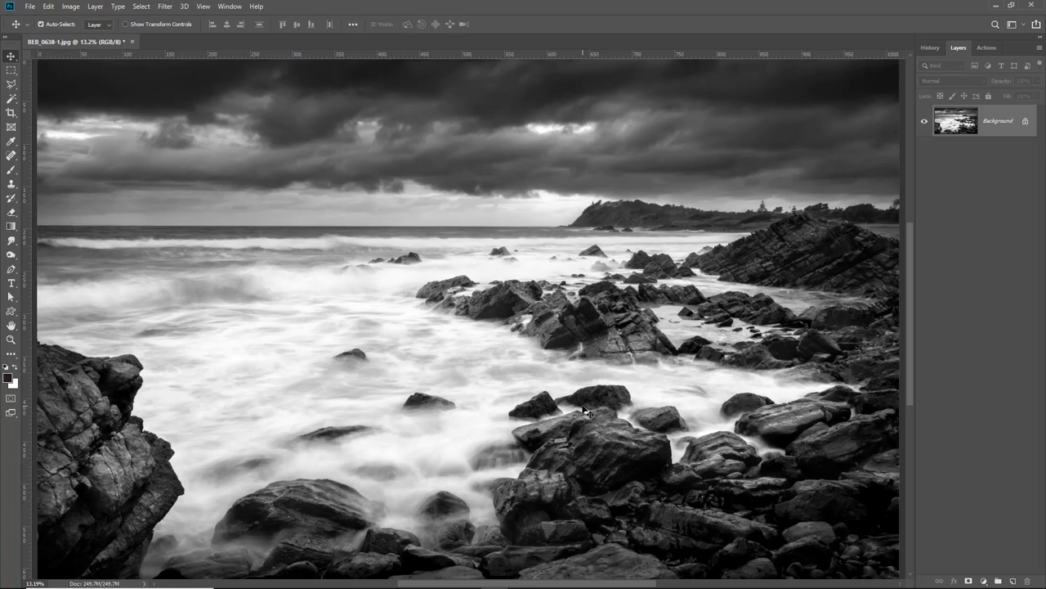
pyautogui.hotkey('ctrl', 'r')
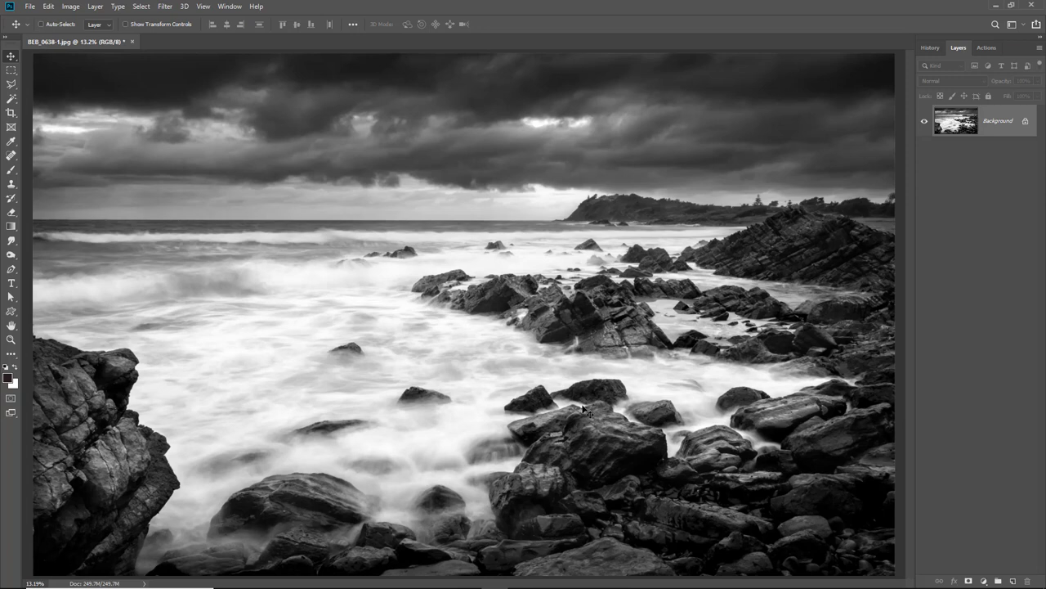
pyautogui.hotkey('ctrl', 'r')
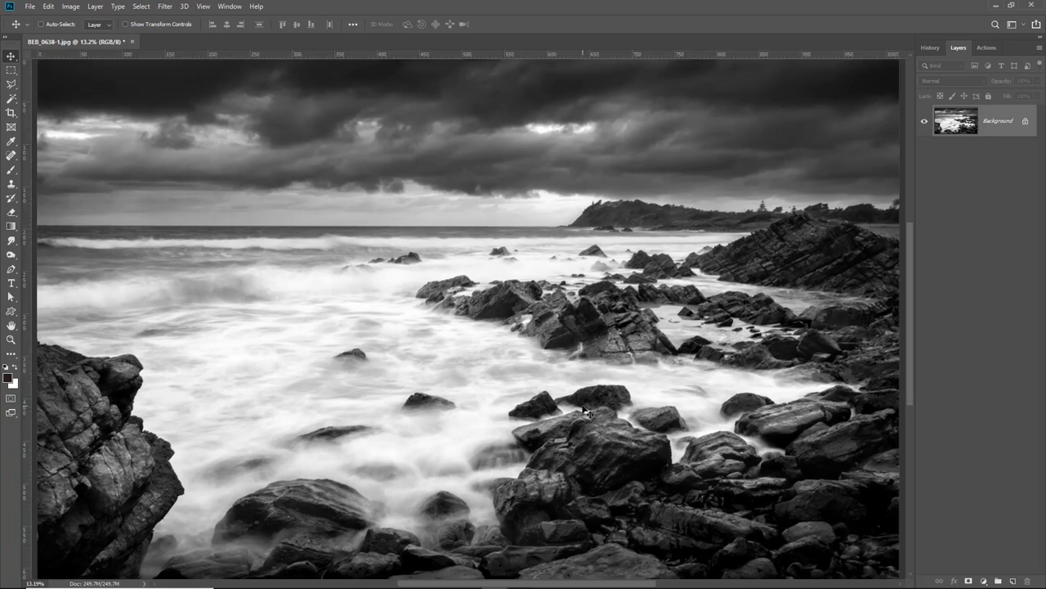
pyautogui.rightClick(404, 55)
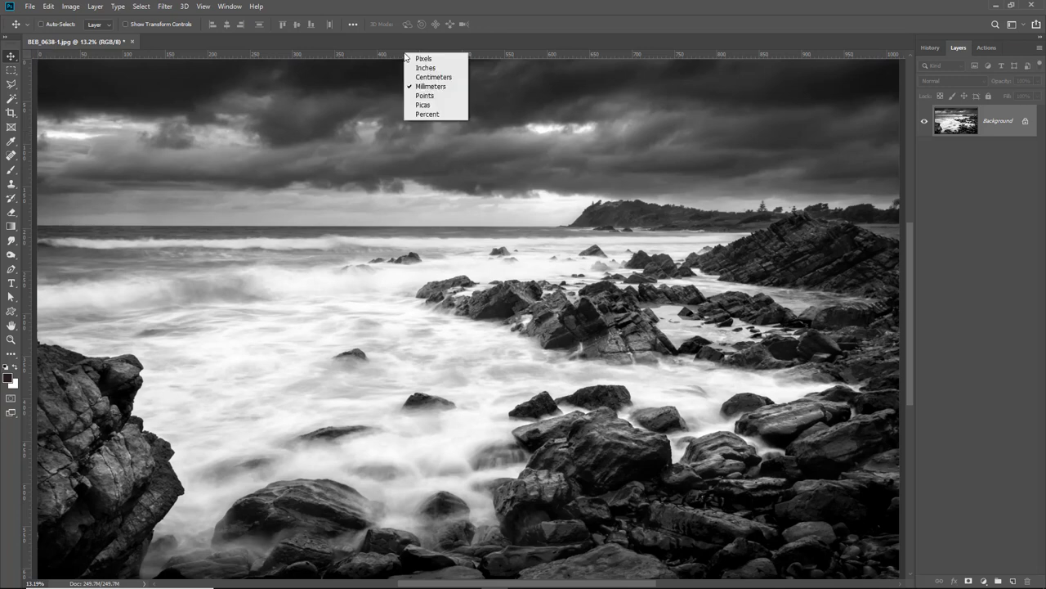
pyautogui.click(454, 39)
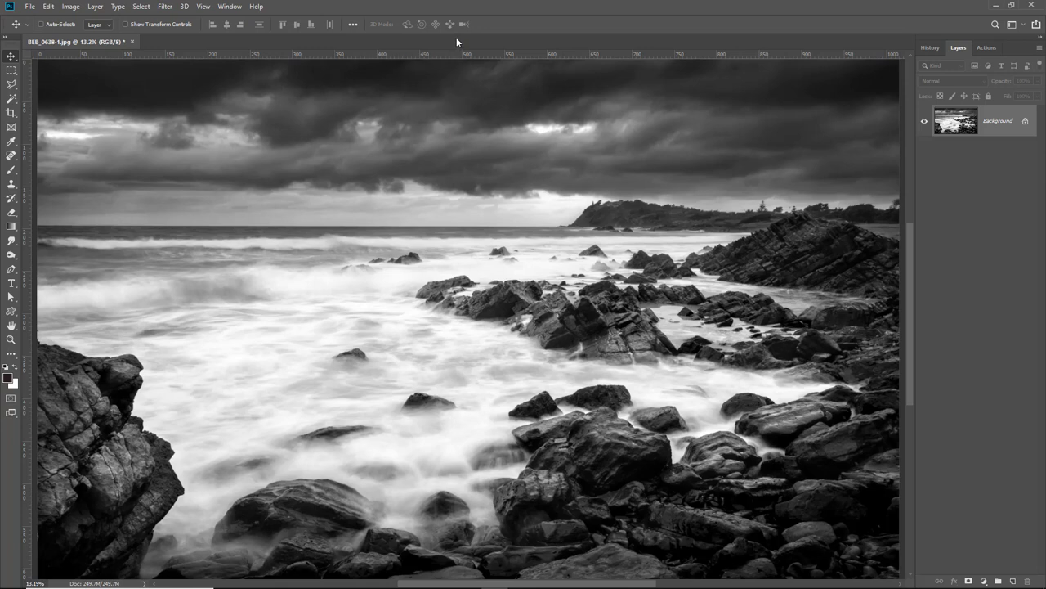
pyautogui.hotkey('ctrl', '0')
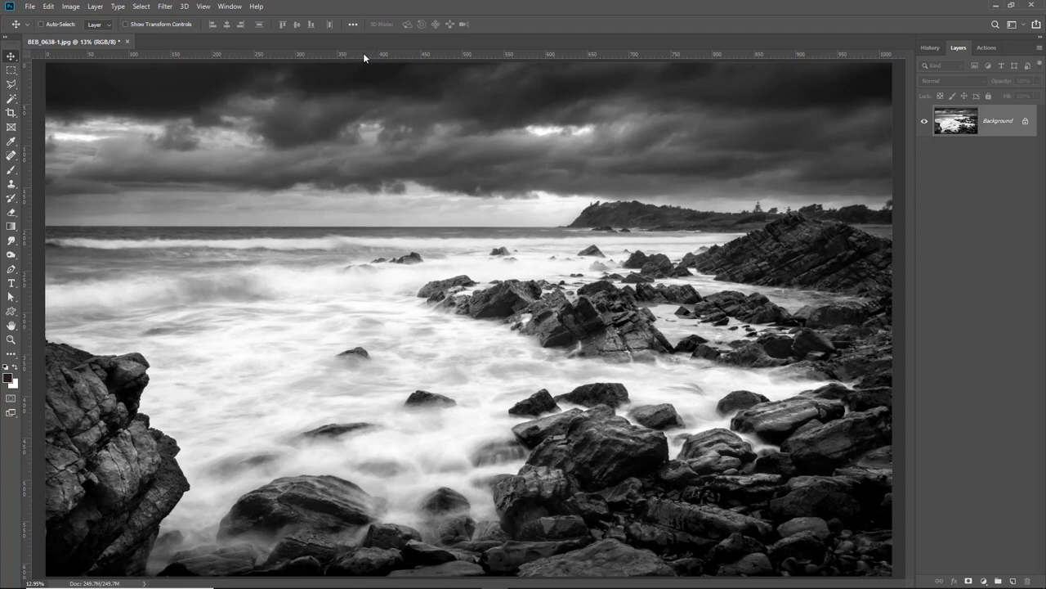
pyautogui.moveTo(363, 54); pyautogui.dragTo(360, 136)
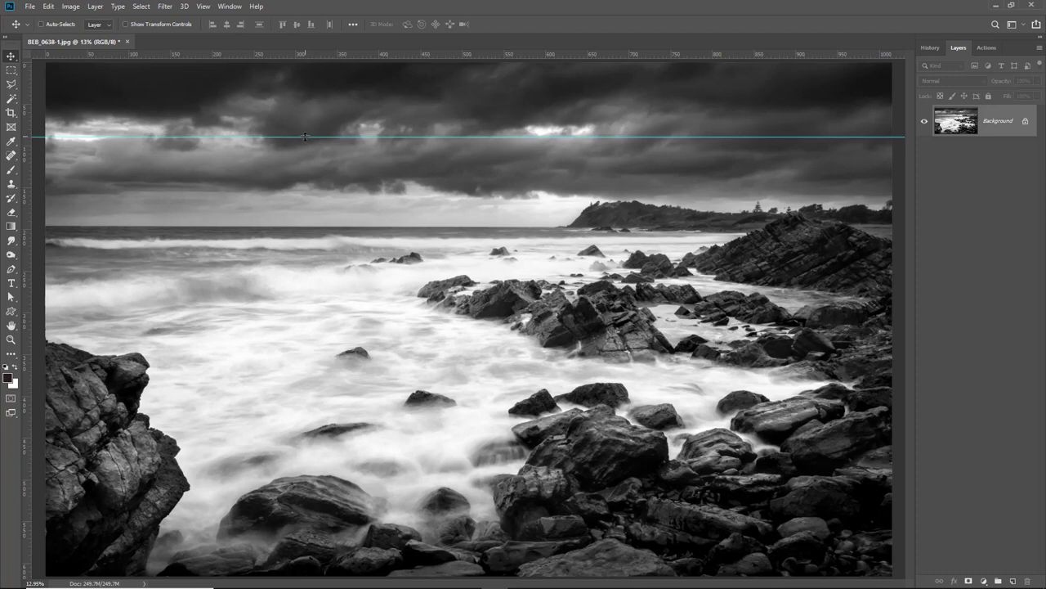
pyautogui.moveTo(306, 139); pyautogui.dragTo(324, 54)
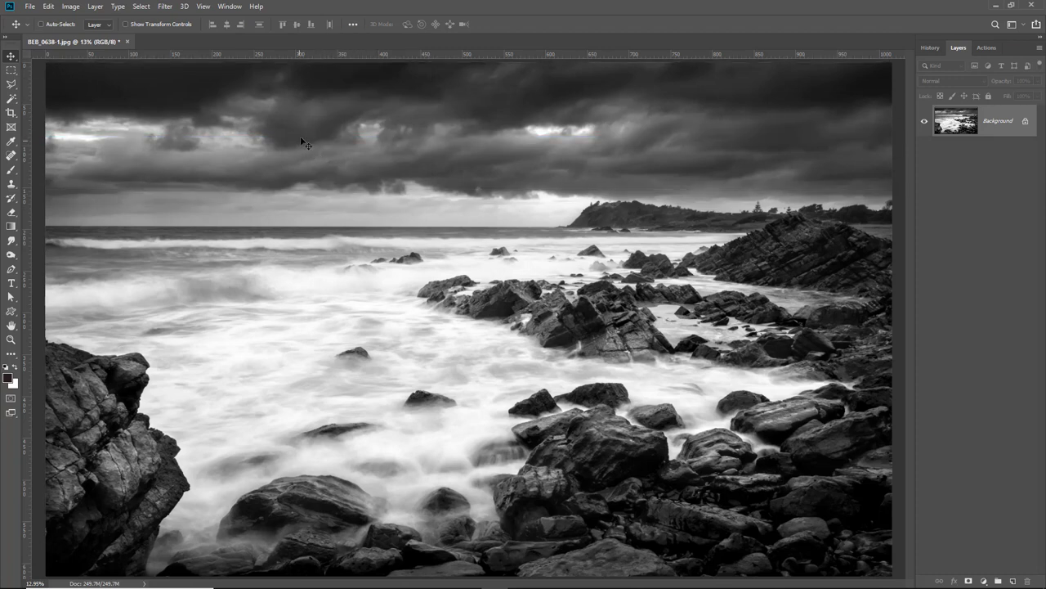
pyautogui.click(205, 8)
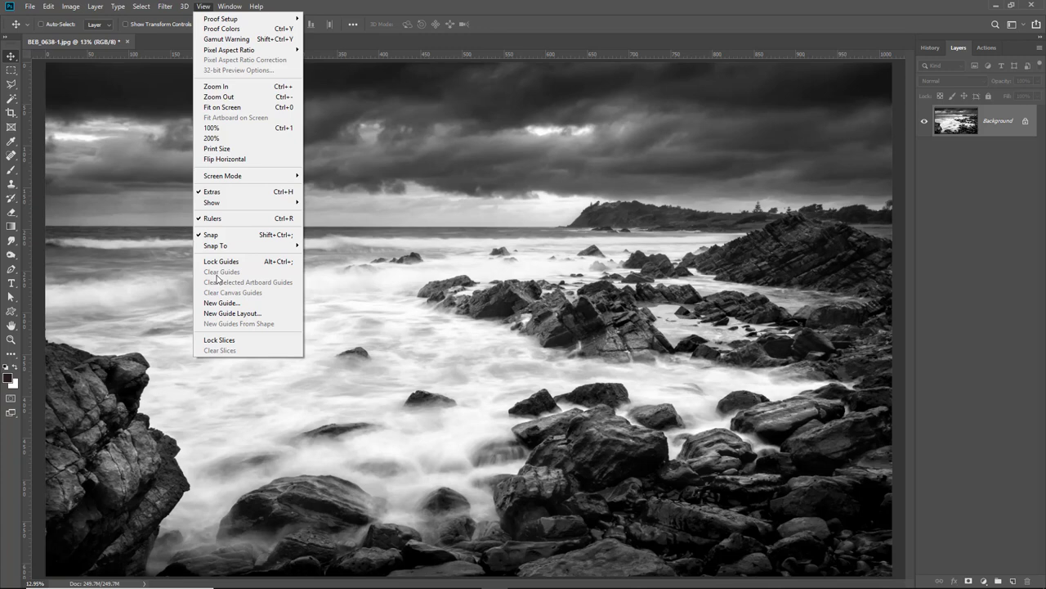
pyautogui.click(502, 21)
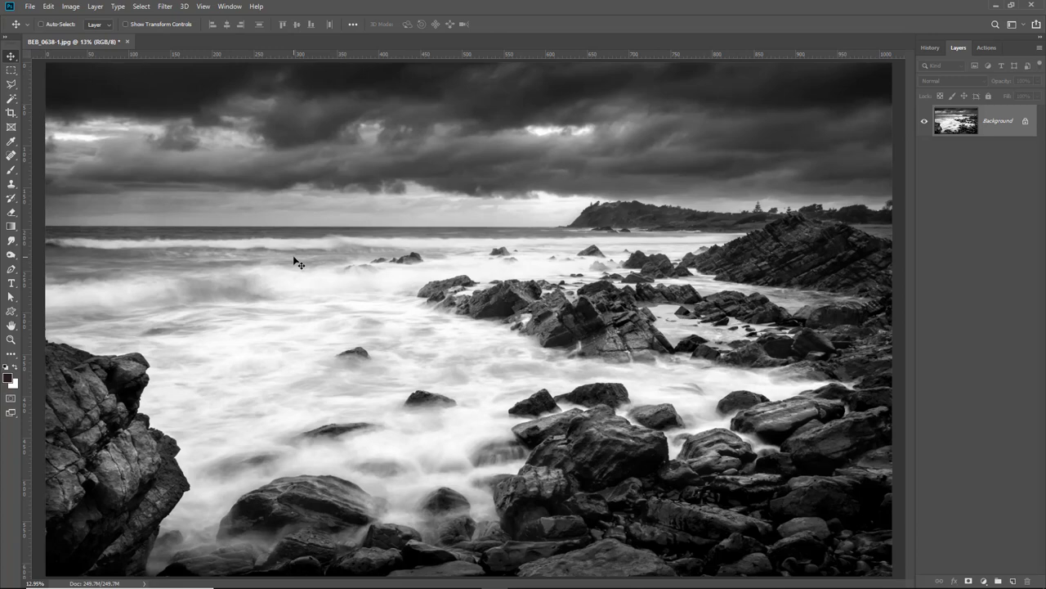
# Step: Create Untitled-1, a white 50 × 50 mm document at 300 ppi
pyautogui.click(30, 6)
pyautogui.click(37, 19)
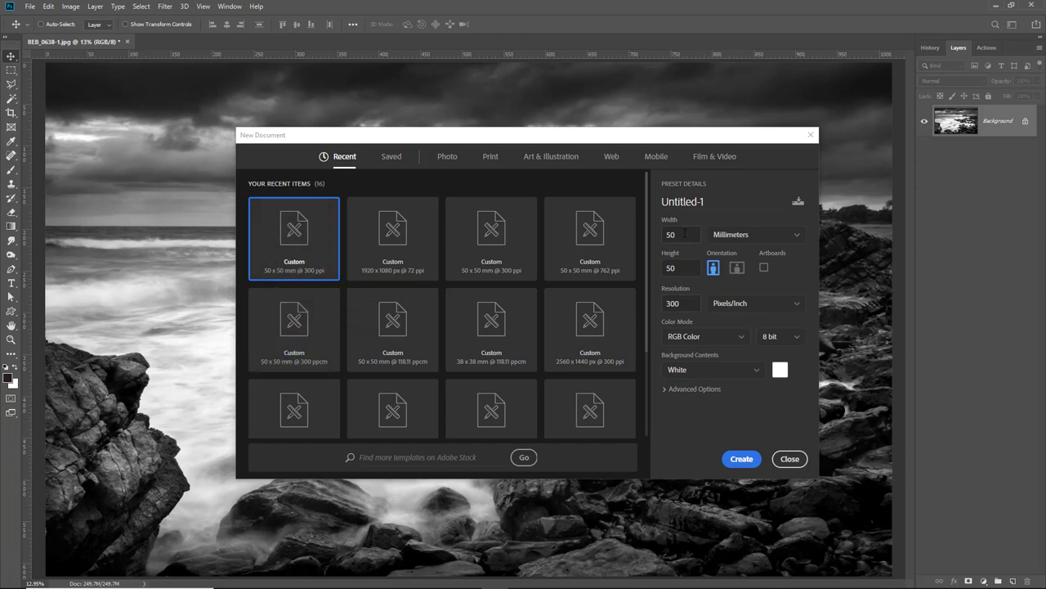
pyautogui.click(684, 235)
pyautogui.press('Tab')
pyautogui.click(739, 459)
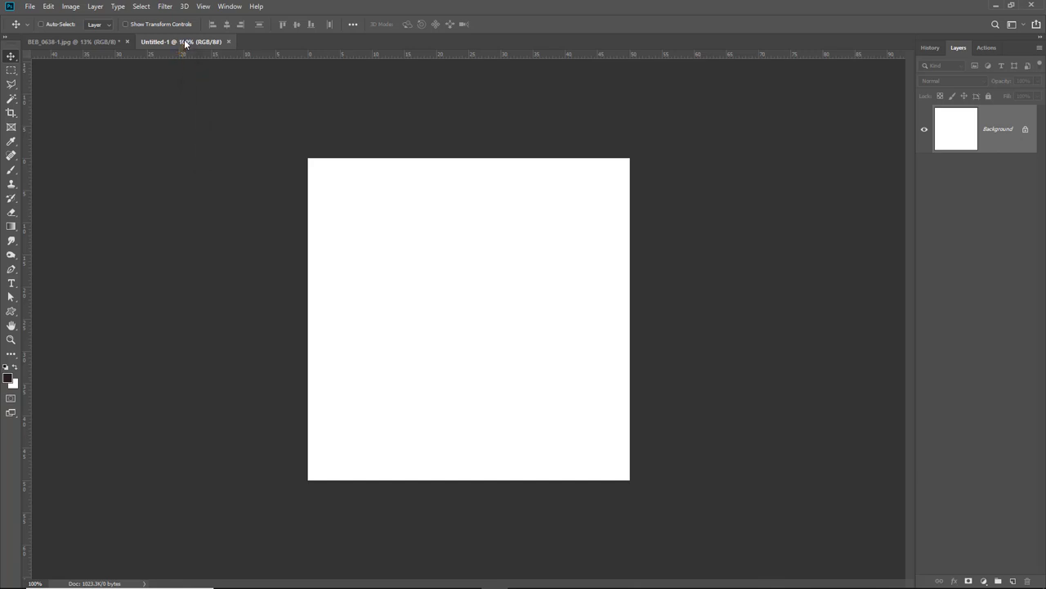
# Step: Copy Untitled-1's white square onto the seascape as a new layer and close Untitled-1
pyautogui.moveTo(185, 42); pyautogui.dragTo(425, 141)
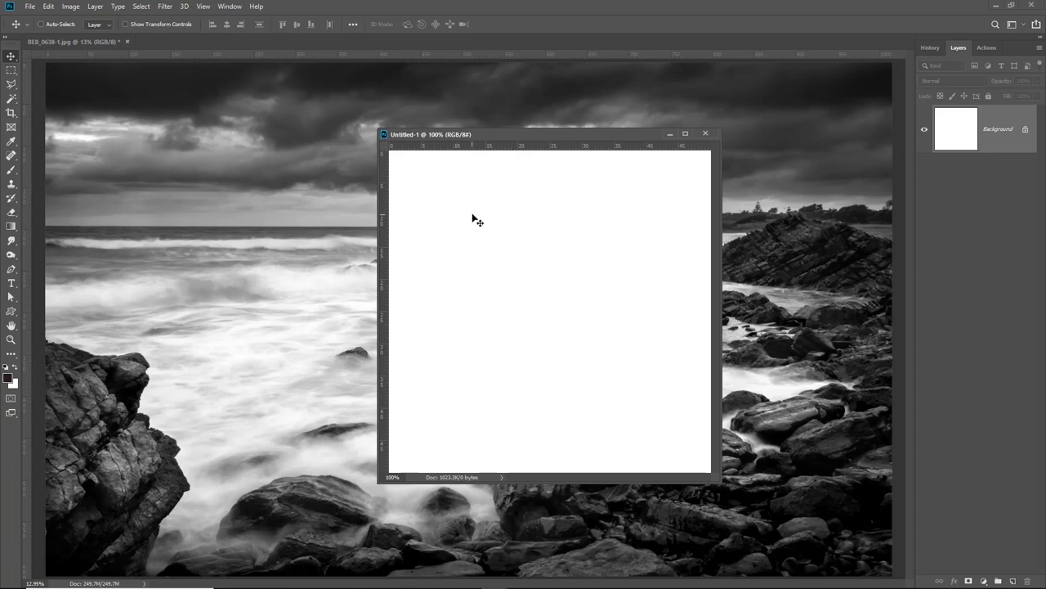
pyautogui.moveTo(472, 217); pyautogui.dragTo(269, 236)
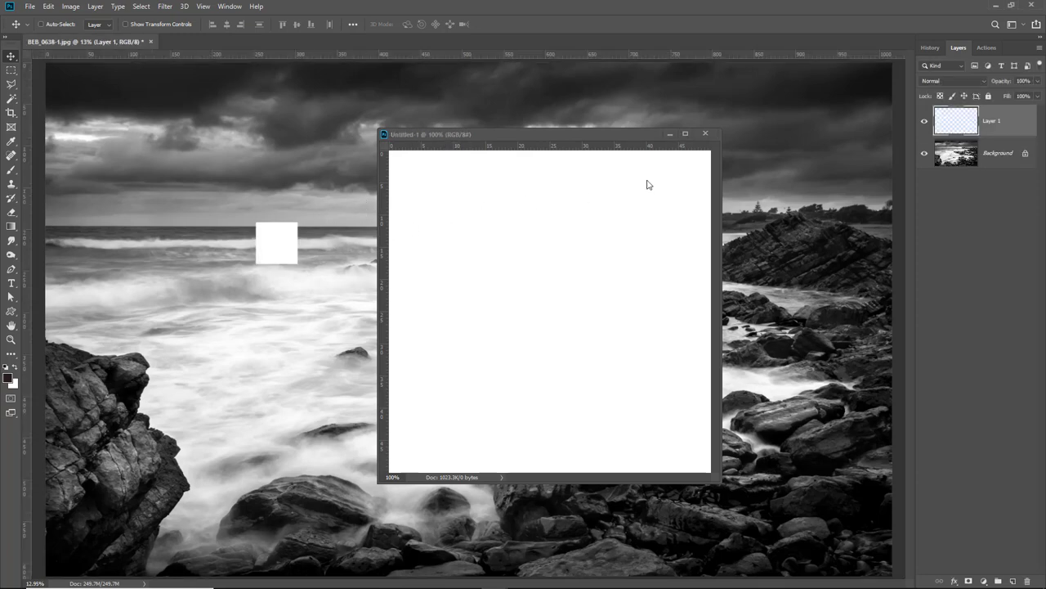
pyautogui.click(706, 135)
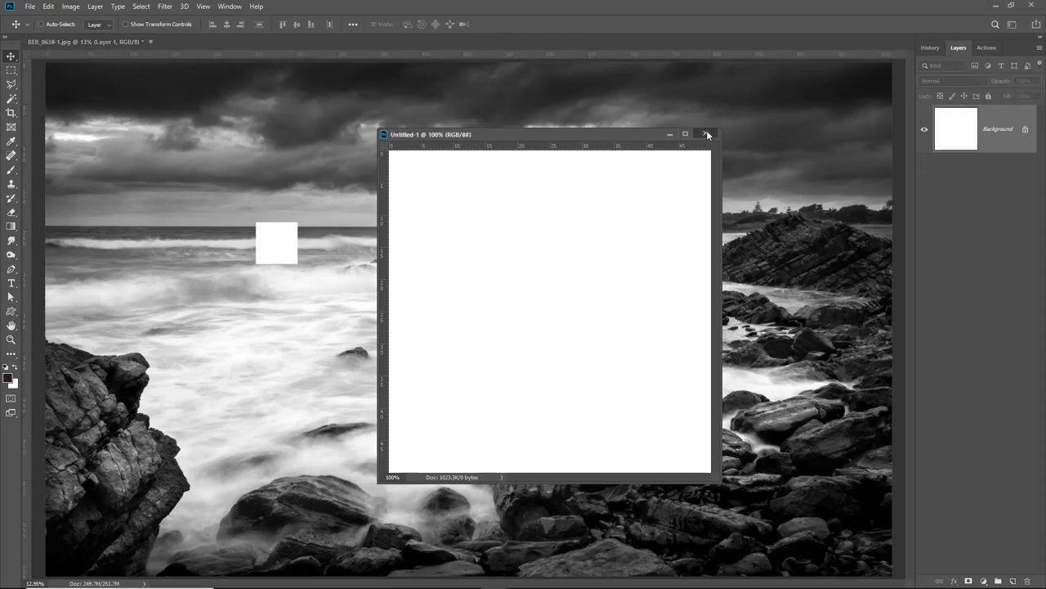
pyautogui.click(706, 134)
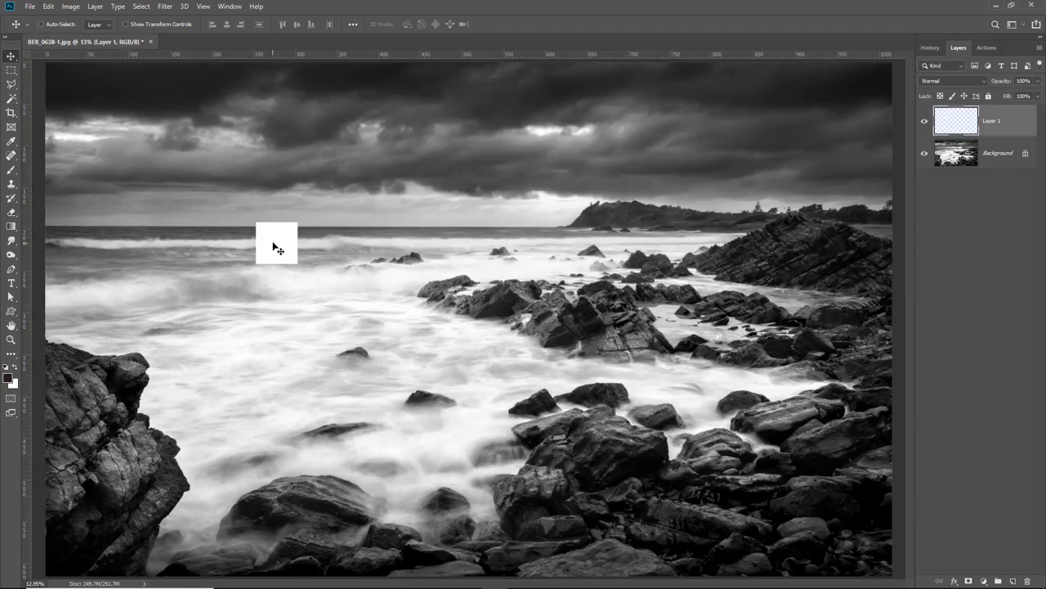
# Step: Move the white square layer into the photo's top-left corner
pyautogui.moveTo(277, 245); pyautogui.dragTo(283, 155)
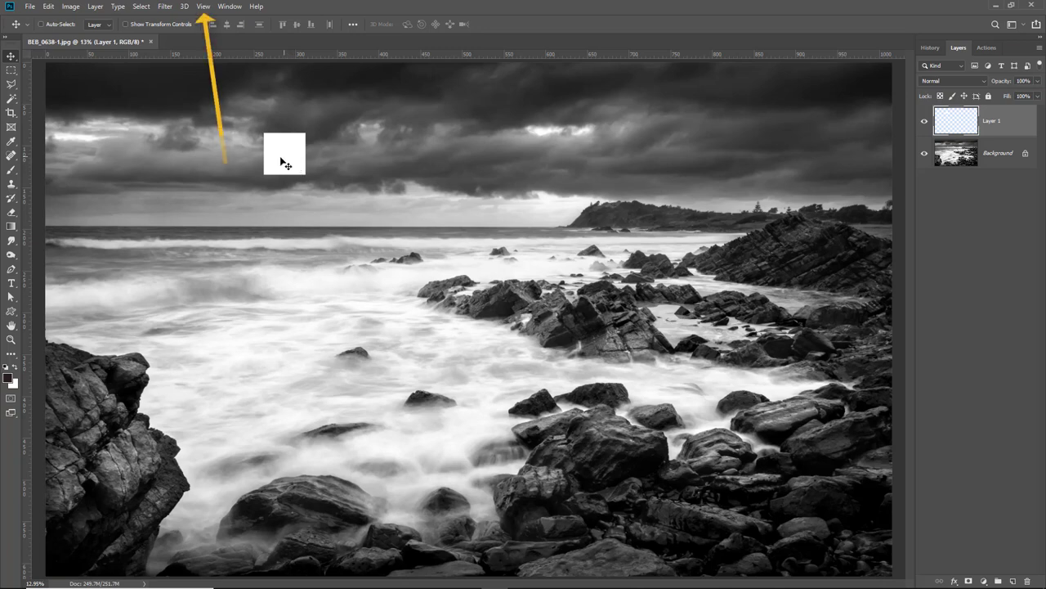
pyautogui.click(202, 7)
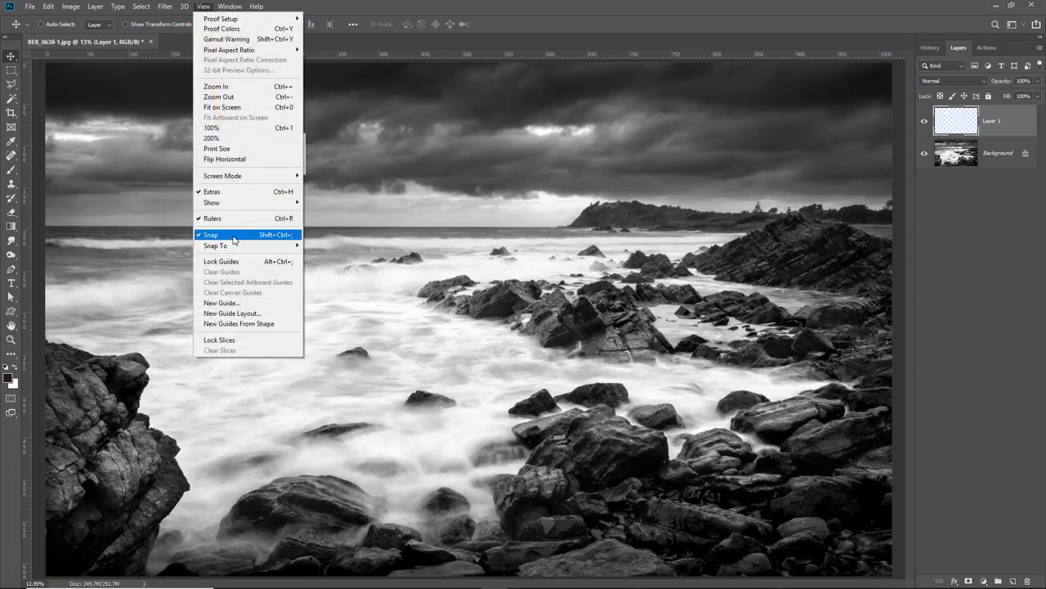
pyautogui.click(547, 16)
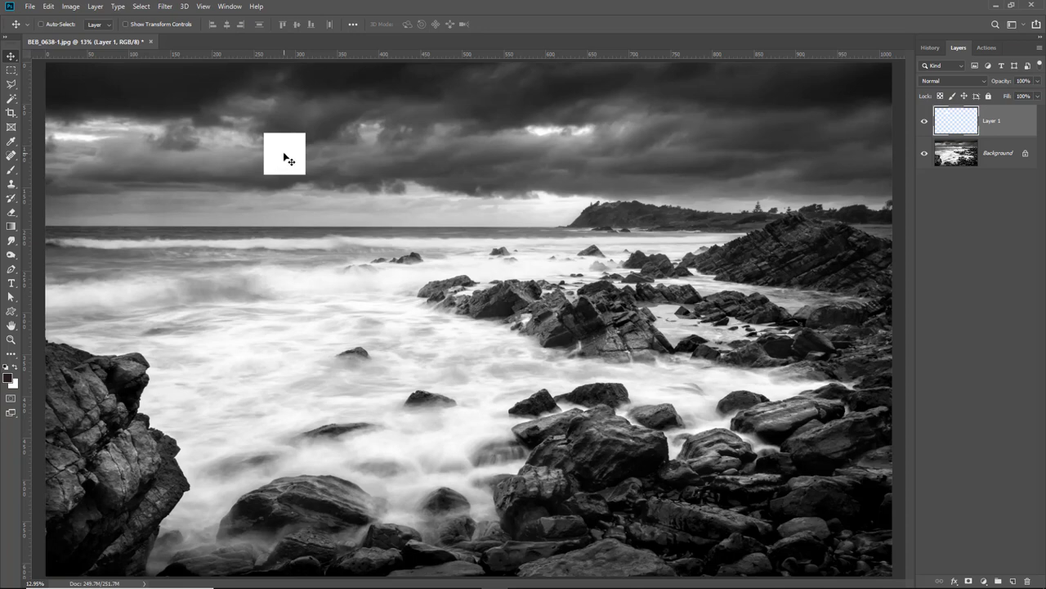
pyautogui.moveTo(282, 158); pyautogui.dragTo(66, 86)
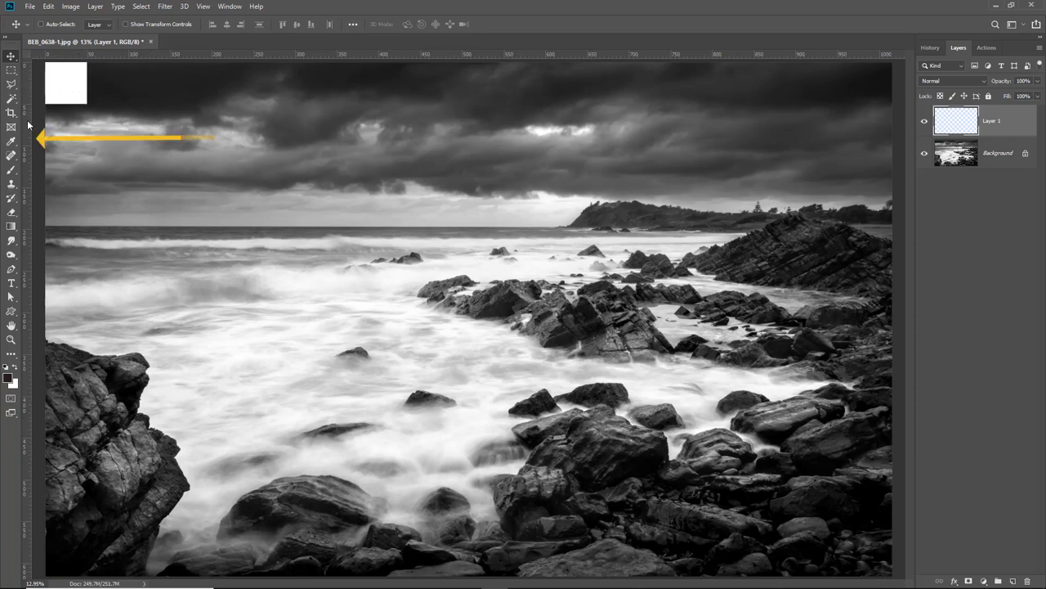
# Step: Add guides at the white square's inner edges in the top-left and bottom-right corners, then delete the square
pyautogui.moveTo(26, 135); pyautogui.dragTo(86, 140)
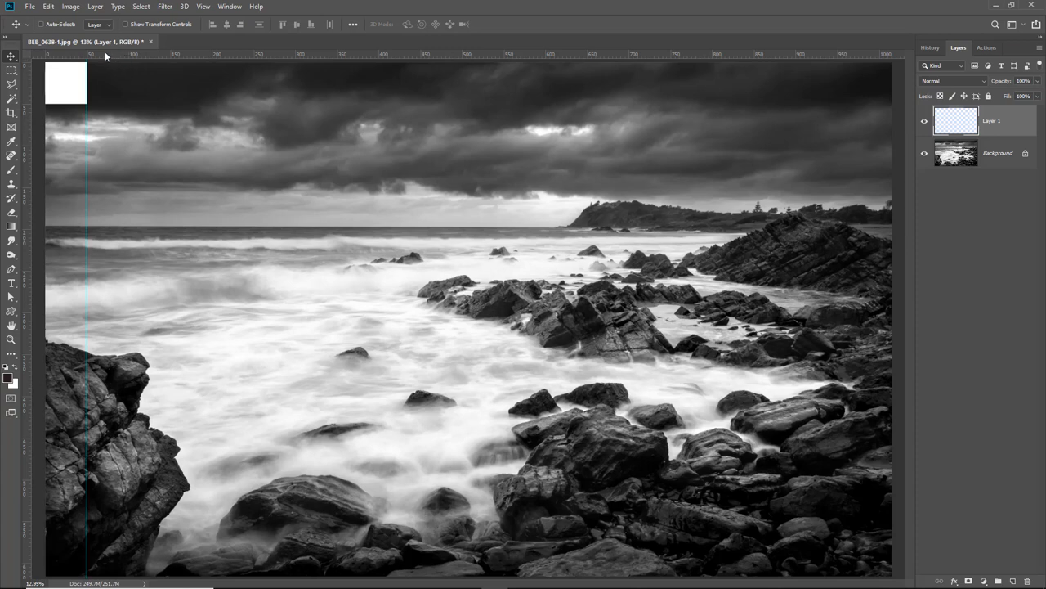
pyautogui.moveTo(107, 51); pyautogui.dragTo(116, 104)
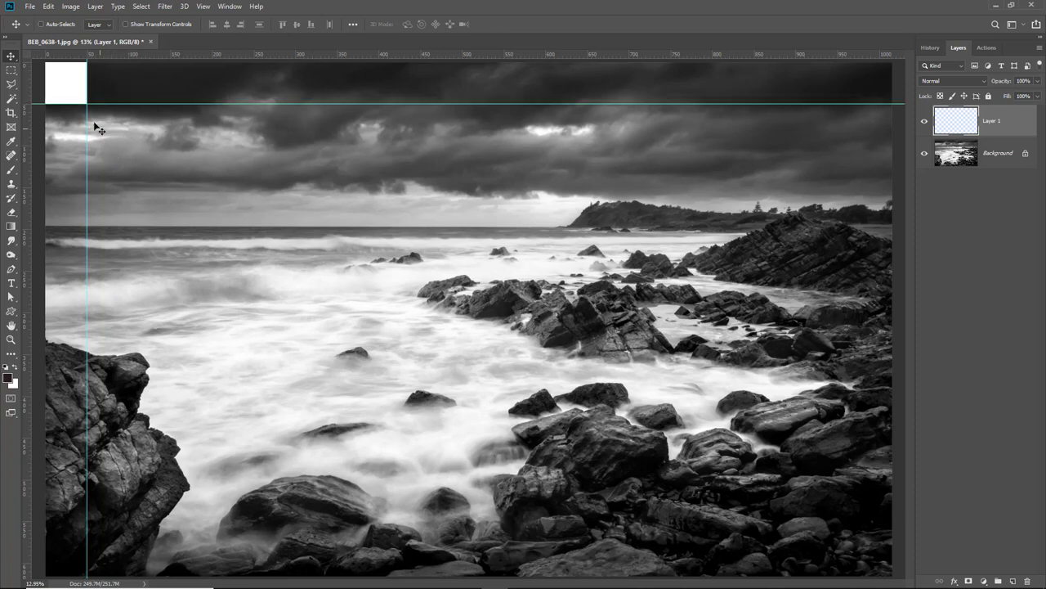
pyautogui.moveTo(64, 82); pyautogui.dragTo(866, 551)
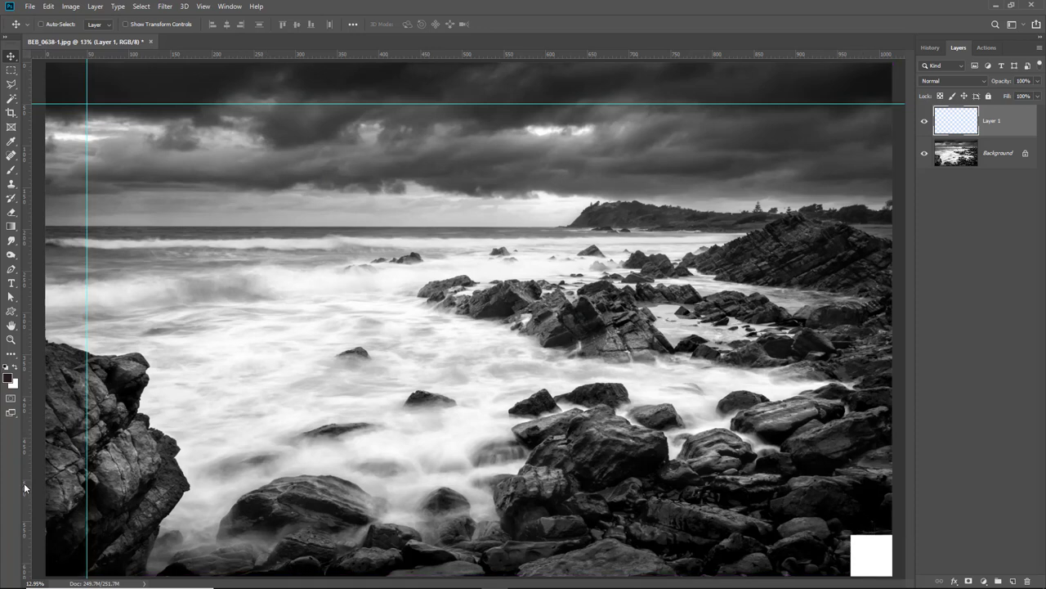
pyautogui.moveTo(29, 483); pyautogui.dragTo(851, 504)
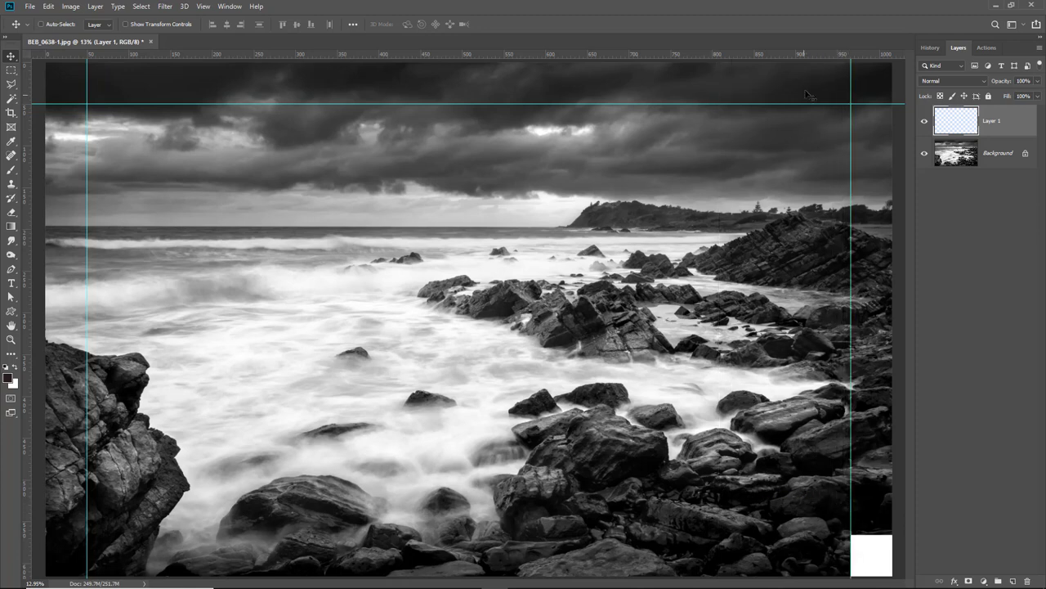
pyautogui.moveTo(814, 53); pyautogui.dragTo(728, 535)
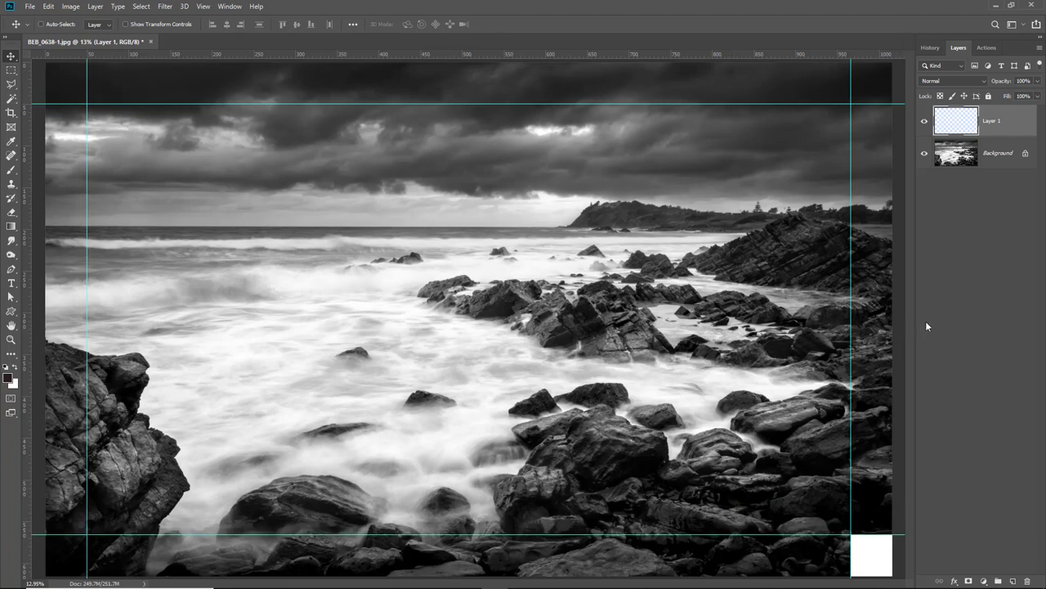
pyautogui.moveTo(973, 124); pyautogui.dragTo(1027, 581)
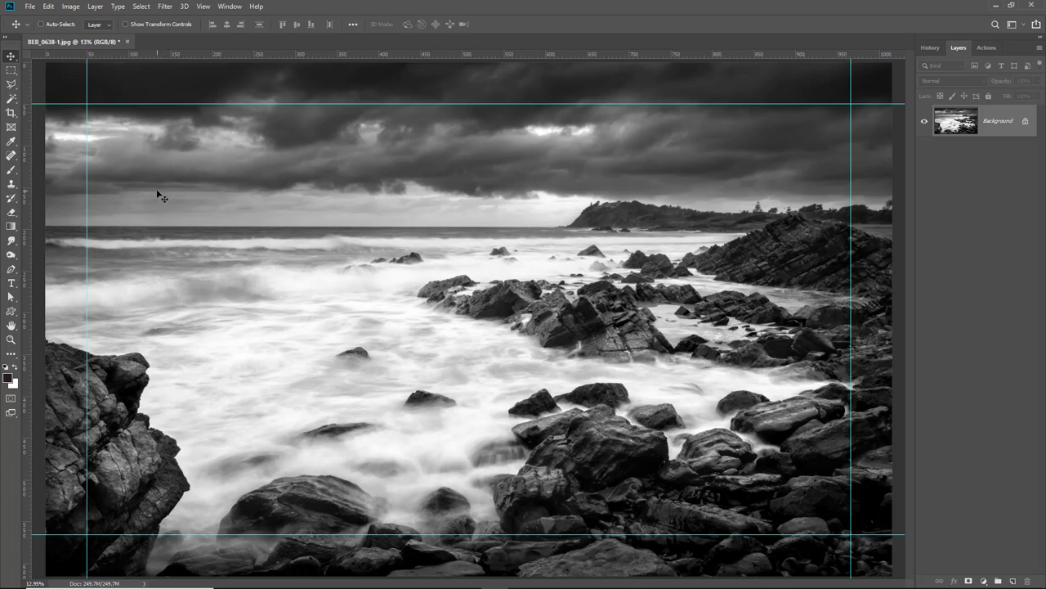
pyautogui.click(11, 114)
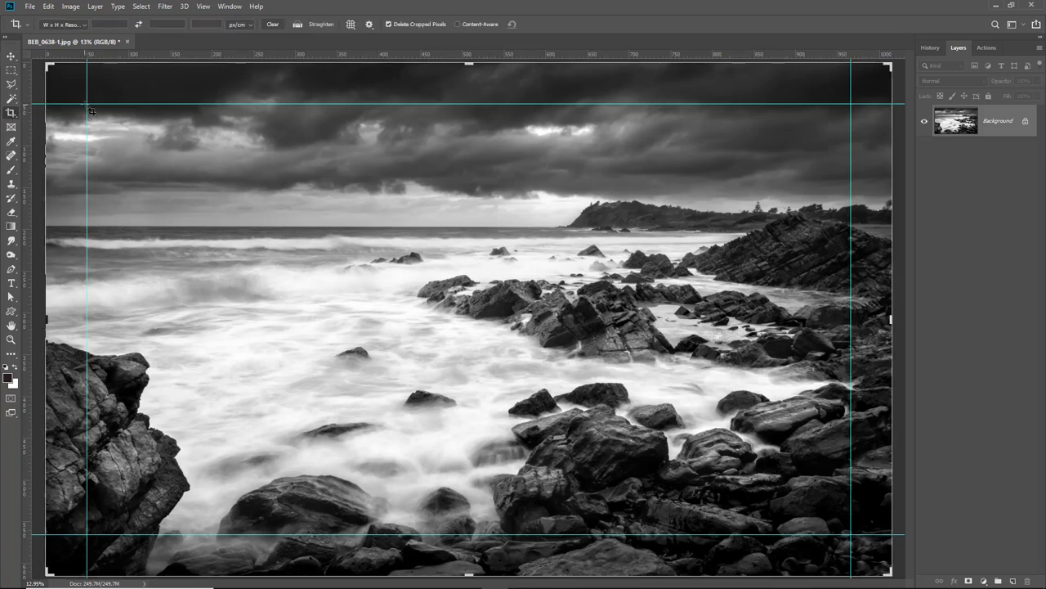
pyautogui.moveTo(91, 109)
pyautogui.mouseDown()
pyautogui.moveTo(562, 430)
pyautogui.moveTo(722, 501)
pyautogui.moveTo(785, 507)
pyautogui.moveTo(847, 534)
pyautogui.mouseUp()
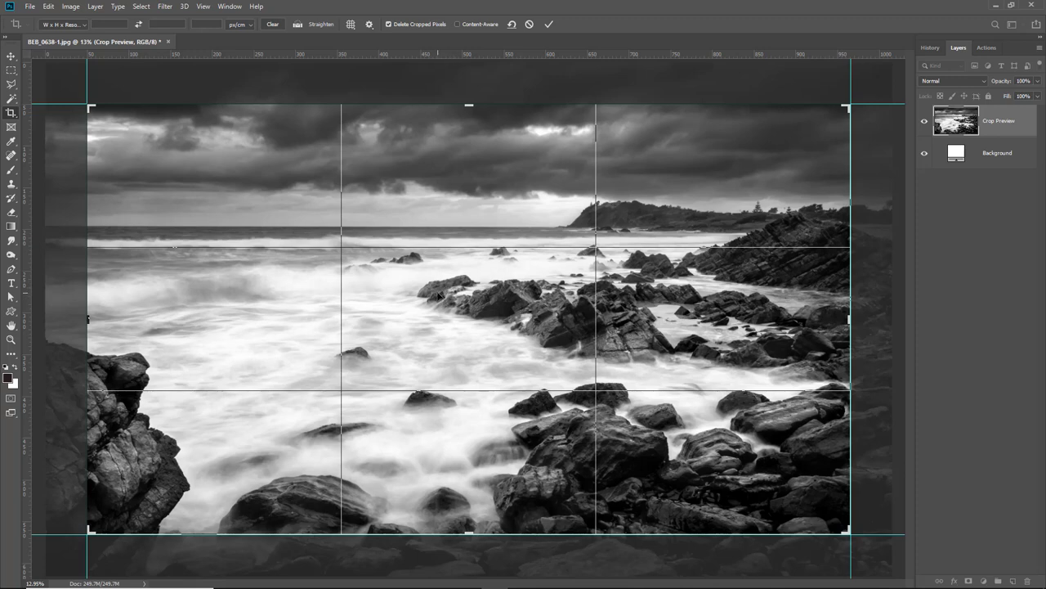
pyautogui.click(529, 24)
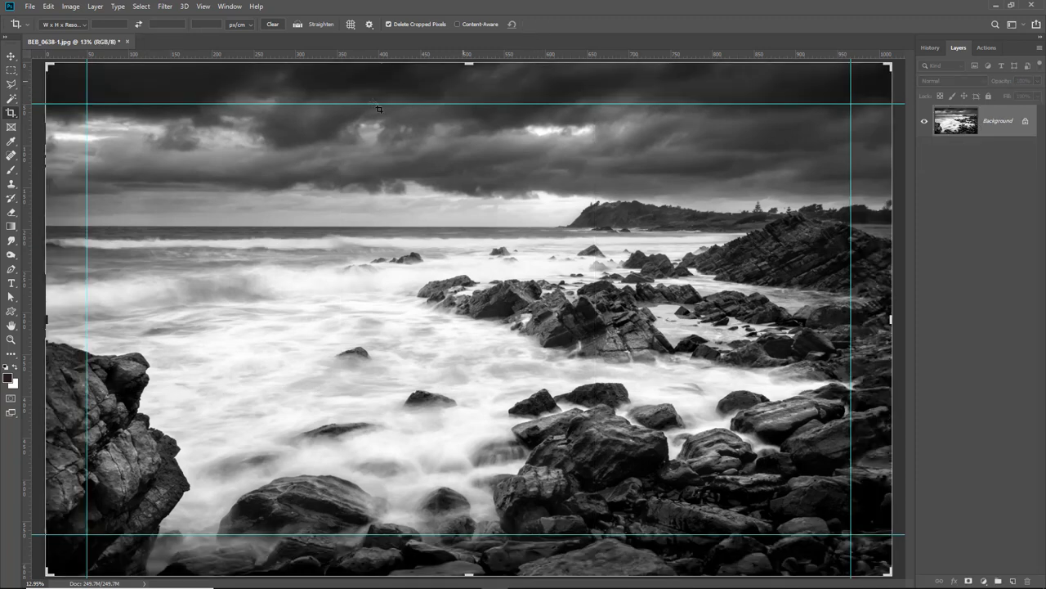
# Step: Select the Move tool to work on the BEB9957-1.jpg pier photo
pyautogui.click(11, 55)
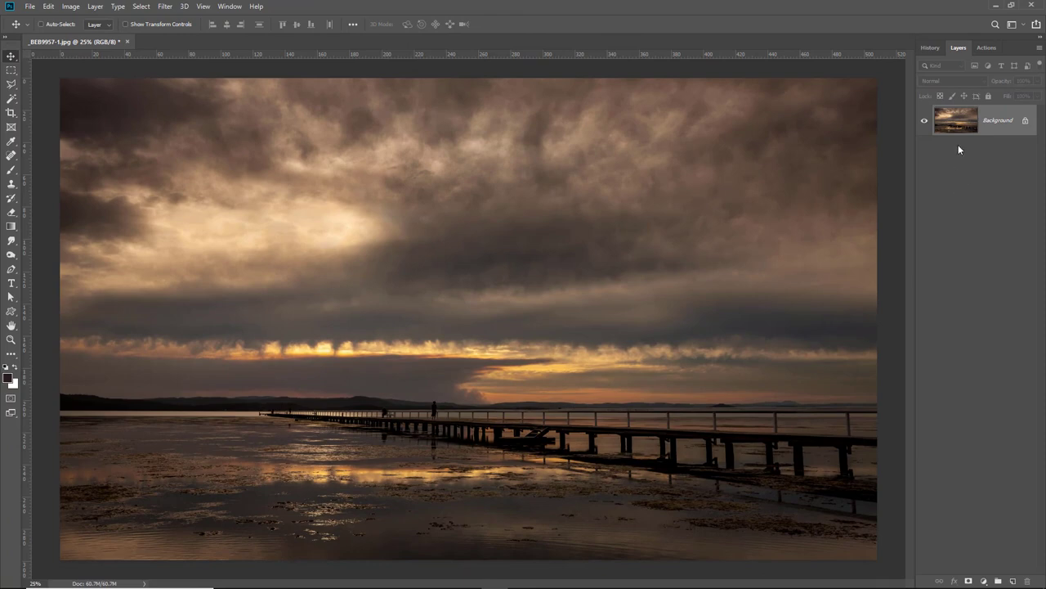
# Step: Unlock the jetty photo's Background into Layer 0 and move it back to fill the canvas
pyautogui.click(1026, 121)
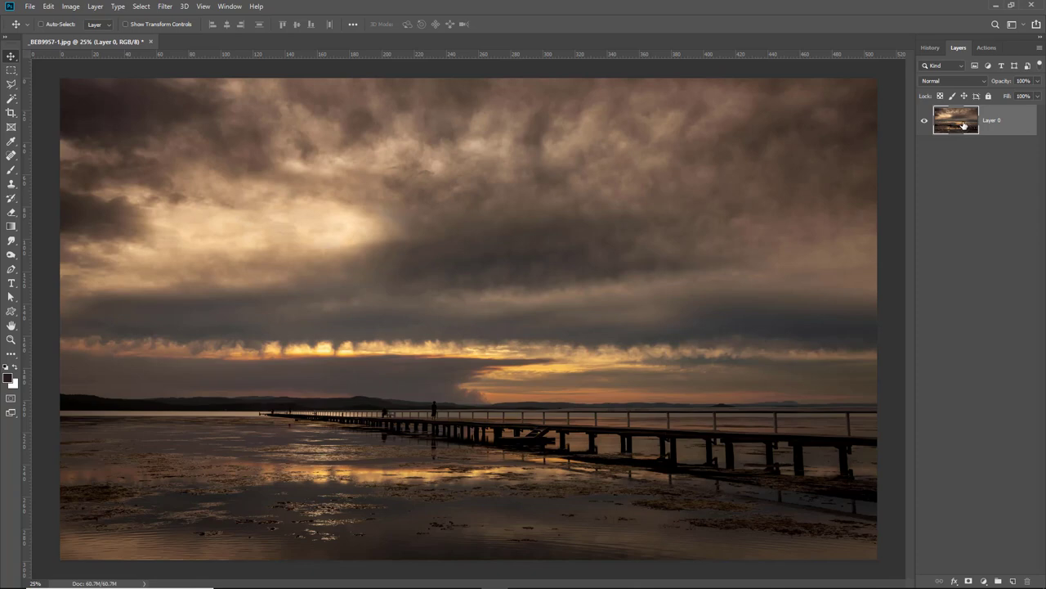
pyautogui.moveTo(798, 174); pyautogui.dragTo(735, 220)
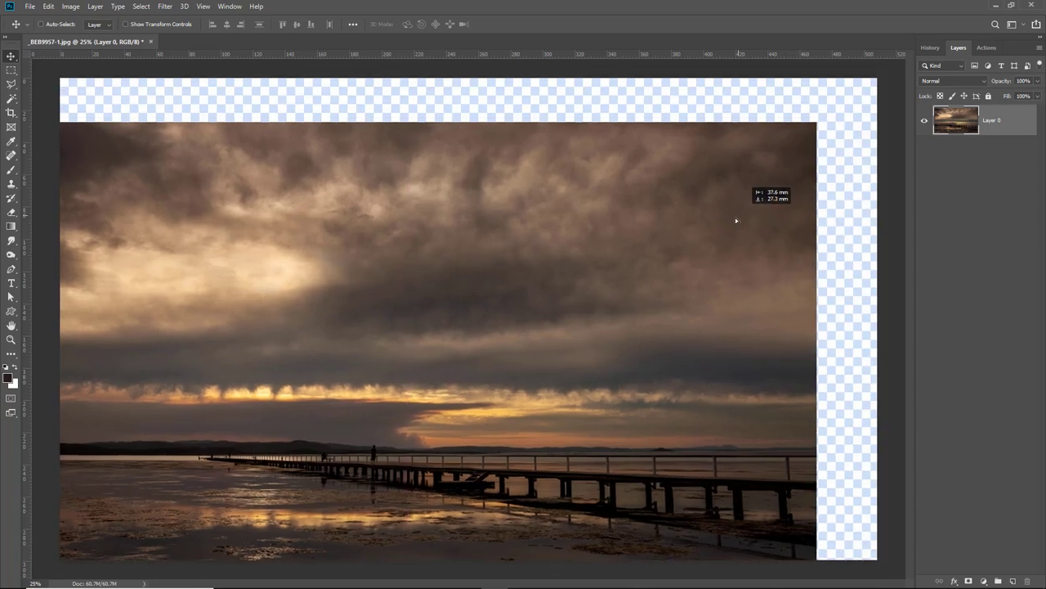
pyautogui.moveTo(676, 257); pyautogui.dragTo(738, 211)
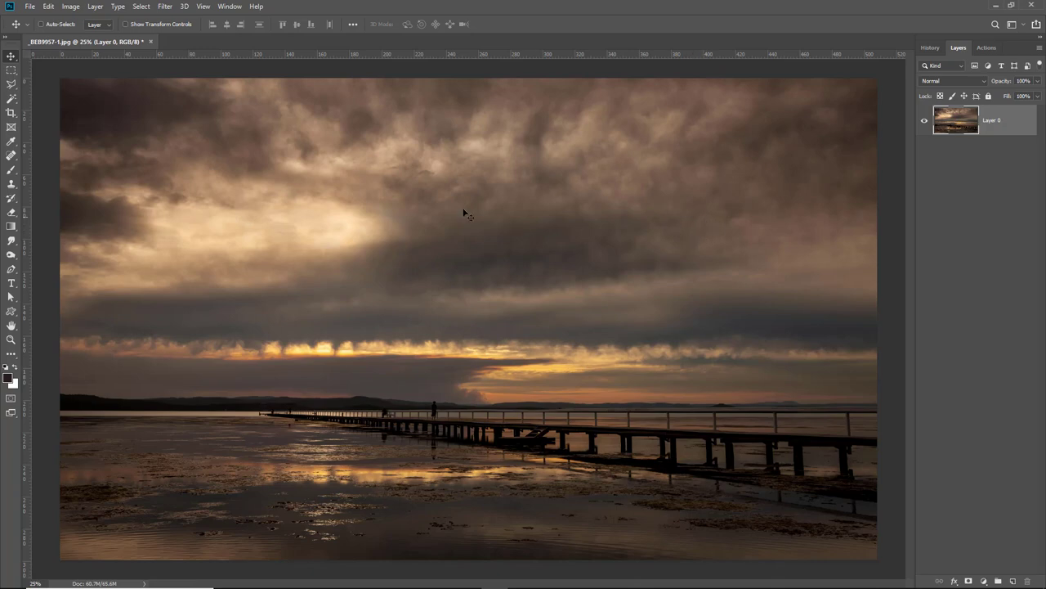
# Step: Resample the jetty photo to 40 inches wide (12000 × 7068 px at 300 ppi) and fit it on screen
pyautogui.click(72, 7)
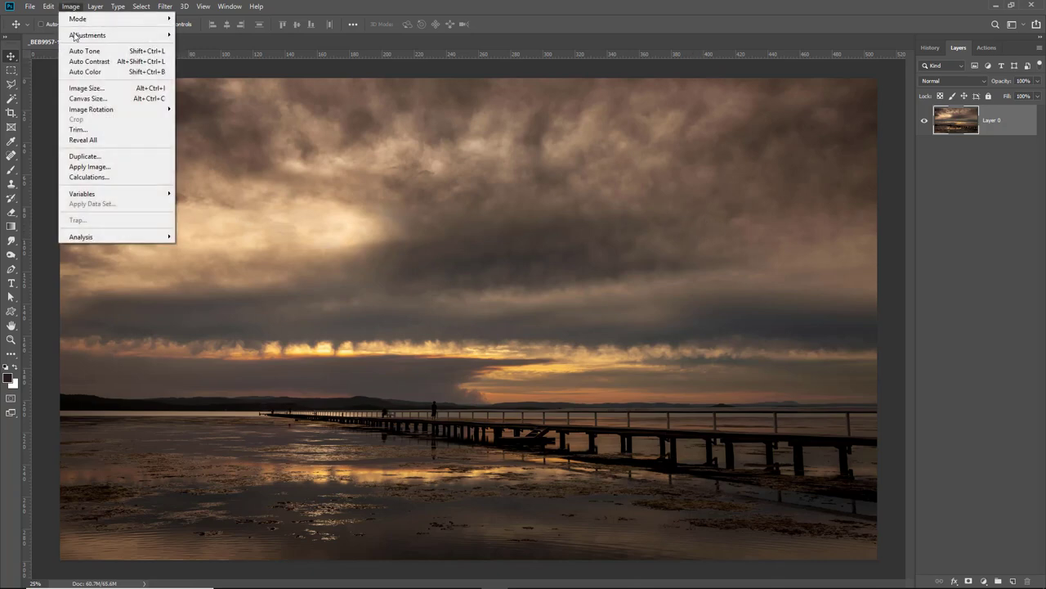
pyautogui.click(77, 88)
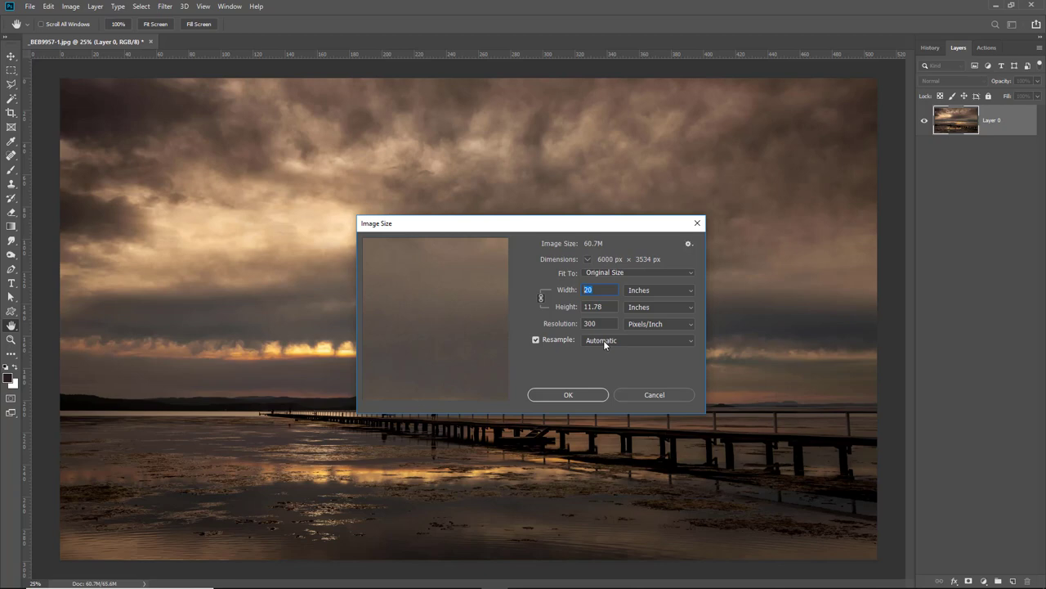
pyautogui.write('40')
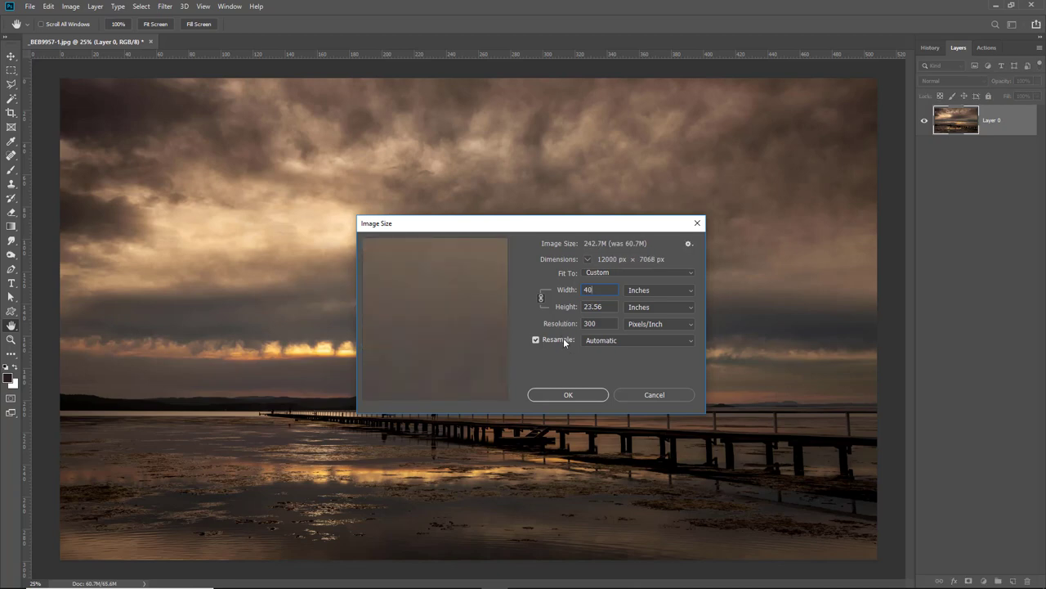
pyautogui.click(565, 394)
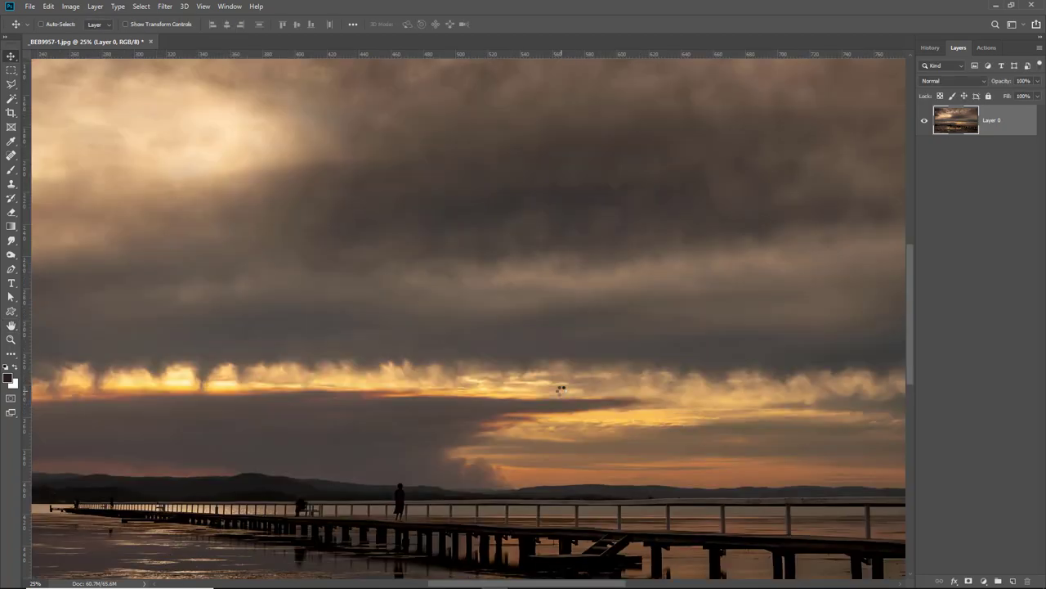
pyautogui.hotkey('ctrl', '0')
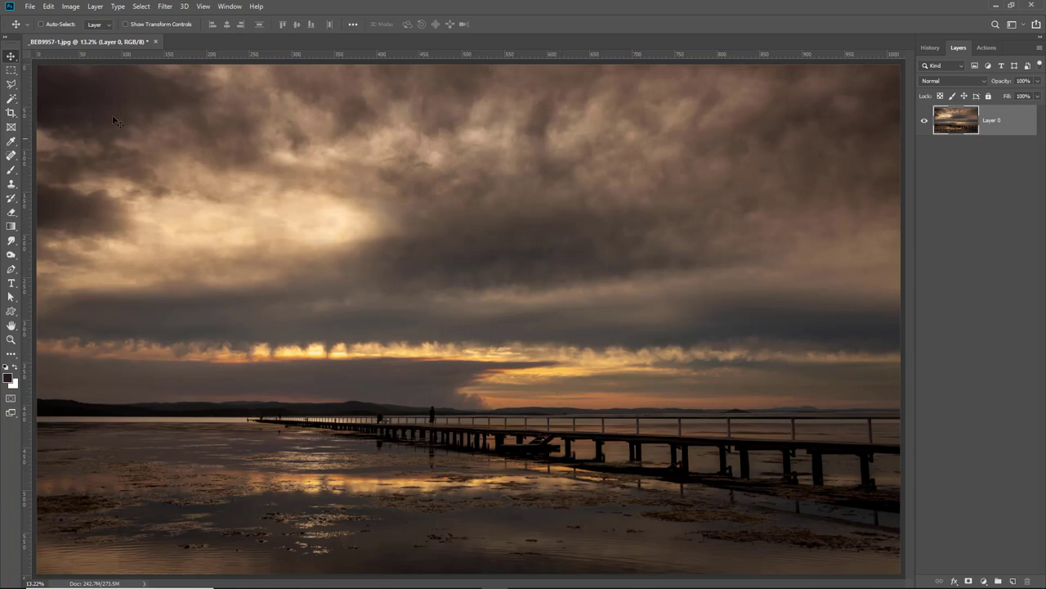
# Step: Enlarge the canvas by a relative 100 mm in width and height and fit it on screen
pyautogui.click(72, 9)
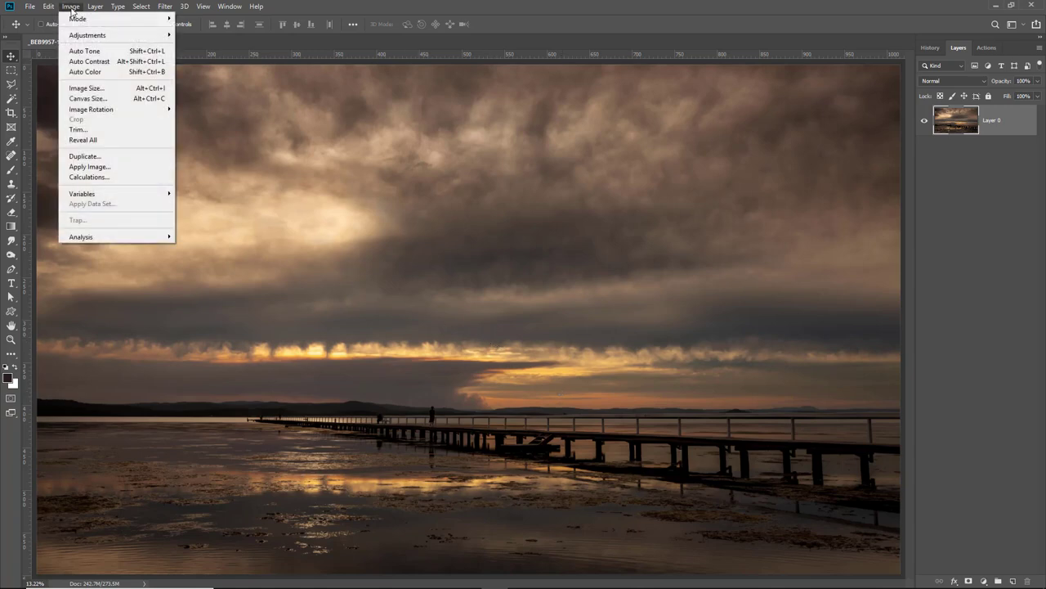
pyautogui.click(80, 102)
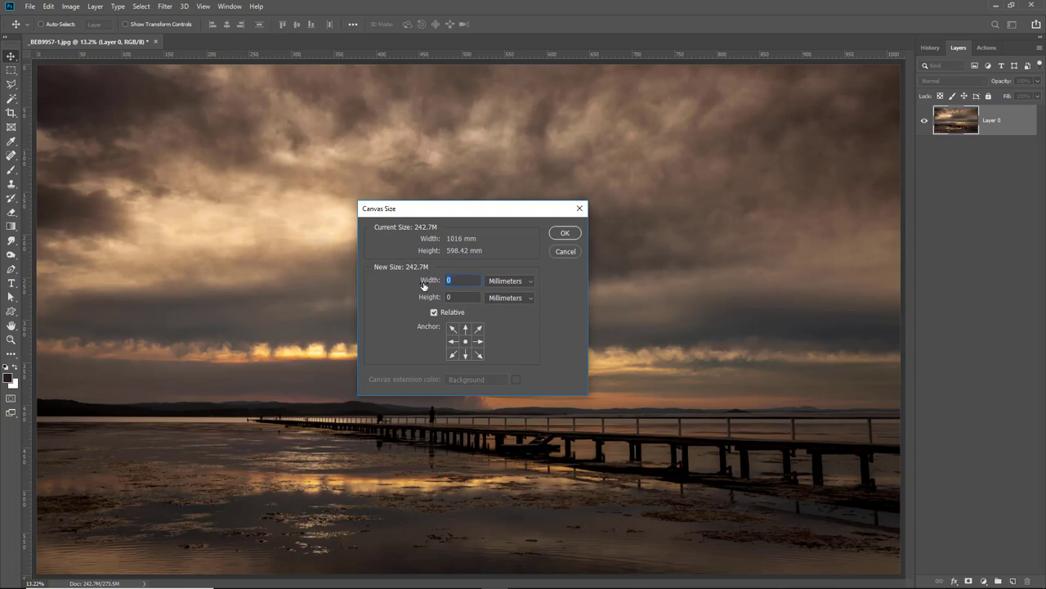
pyautogui.write('100')
pyautogui.press('Tab')
pyautogui.write('100')
pyautogui.click(565, 233)
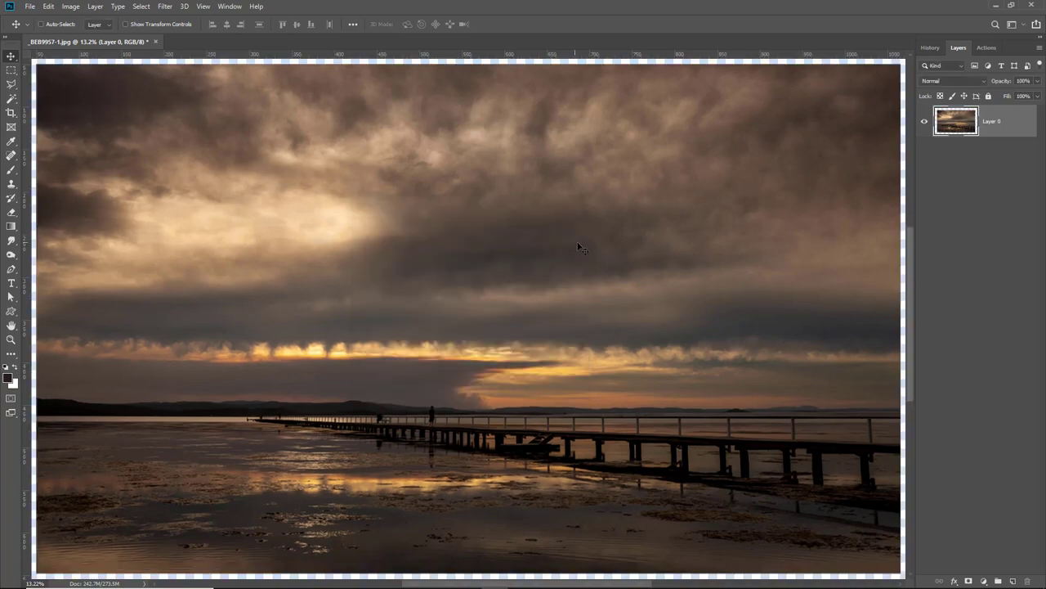
pyautogui.hotkey('ctrl', '0')
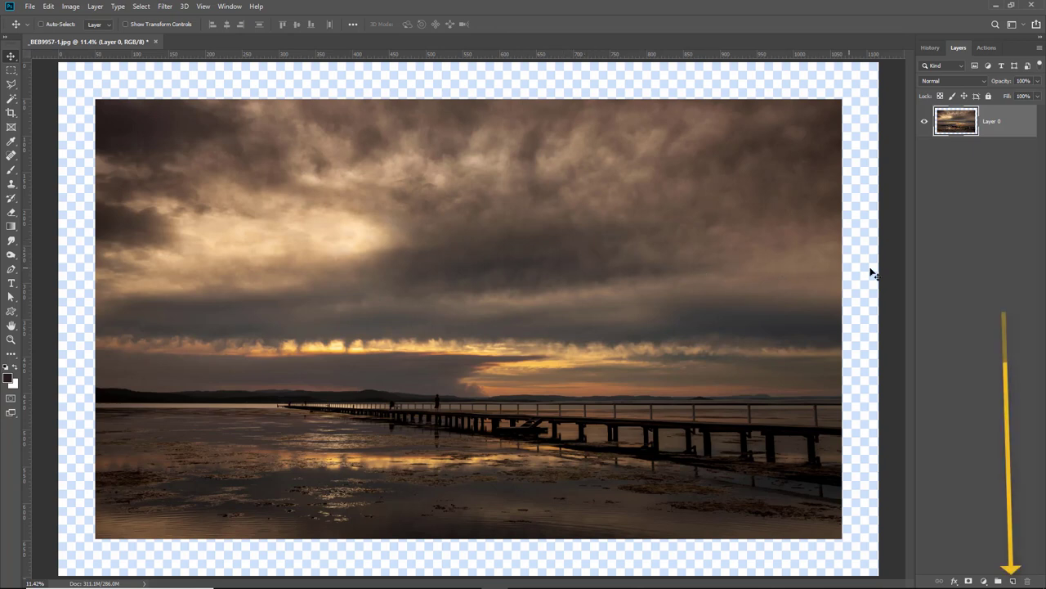
# Step: Add Layer 1 beneath the photo and fill it with dark brown sampled near the pier's end
pyautogui.click(1013, 581)
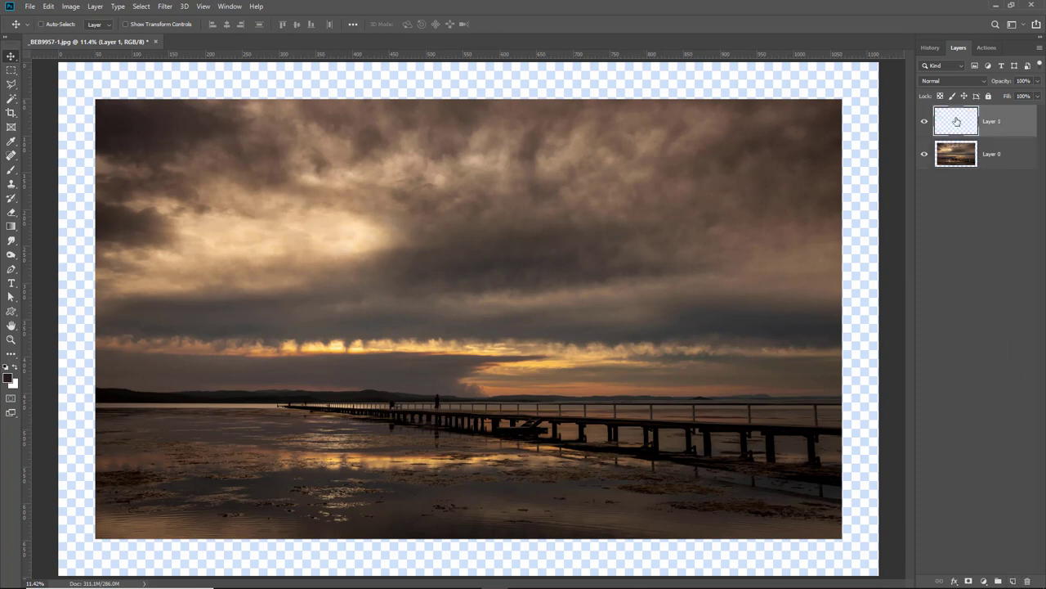
pyautogui.moveTo(957, 121); pyautogui.dragTo(950, 188)
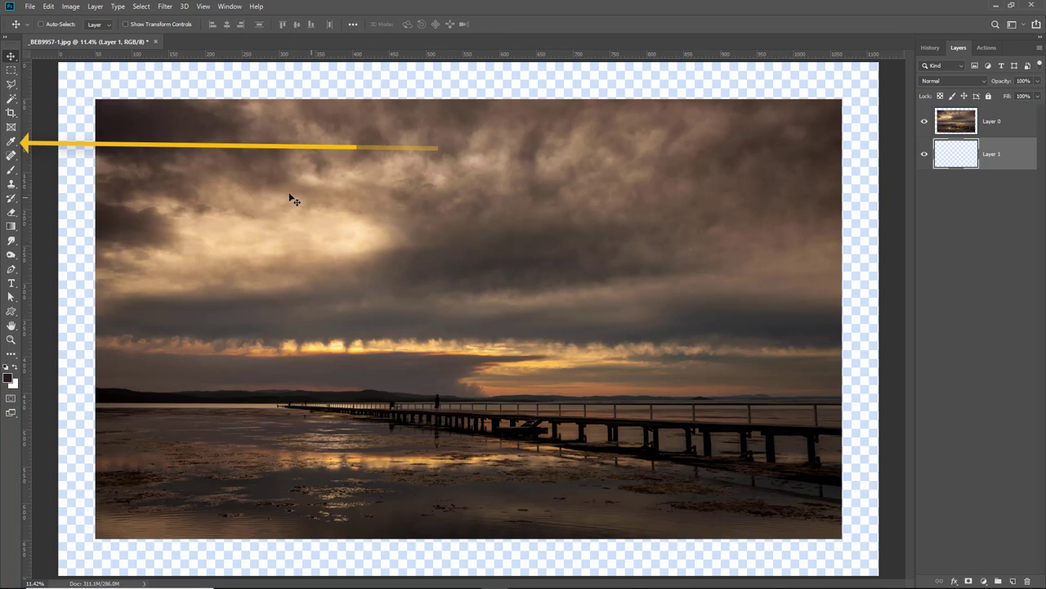
pyautogui.click(11, 142)
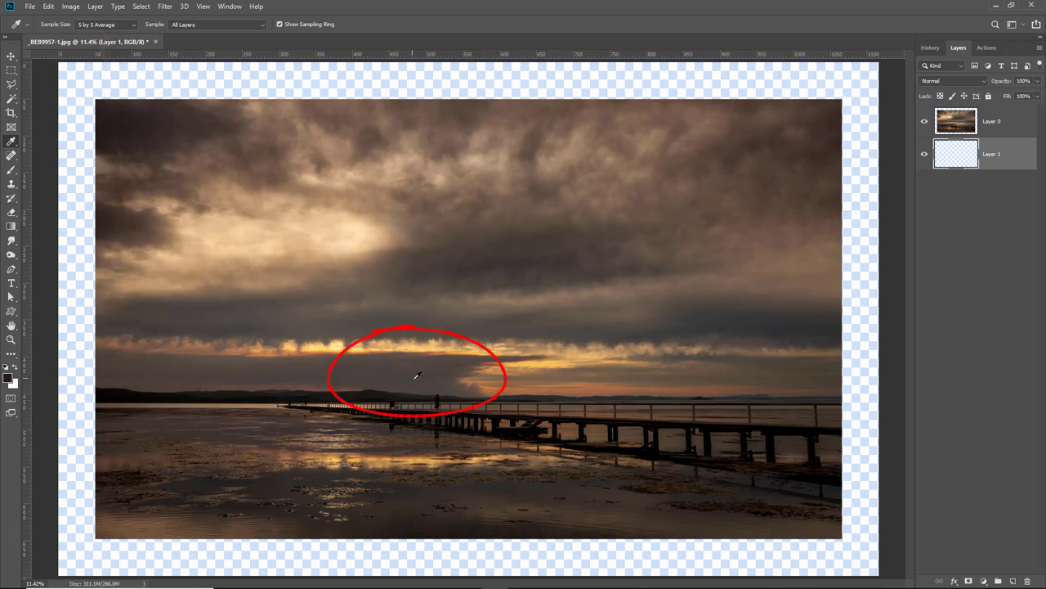
pyautogui.click(418, 373)
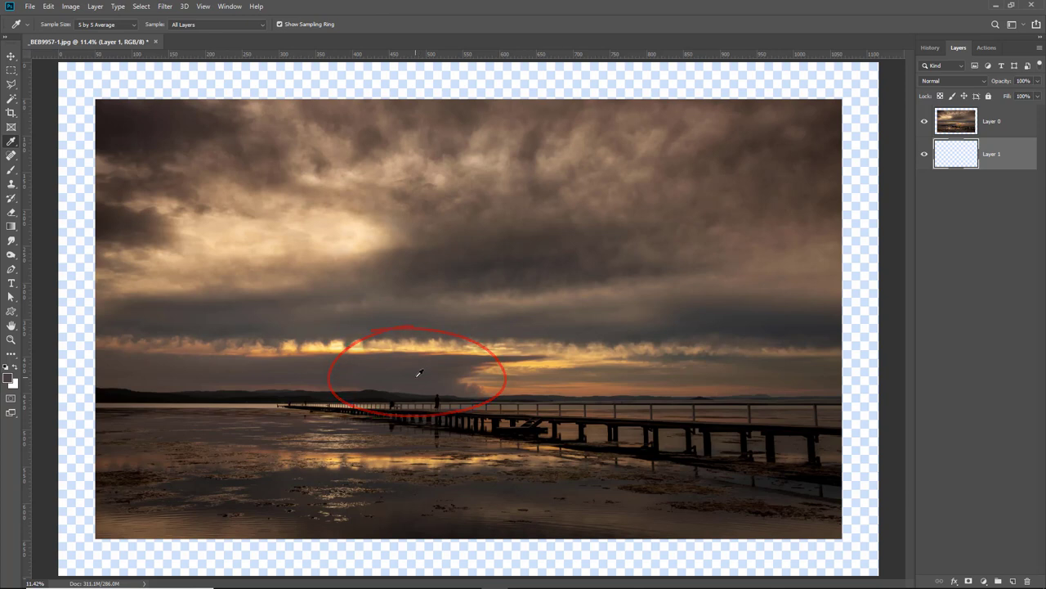
pyautogui.hotkey('alt', 'BackSpace')
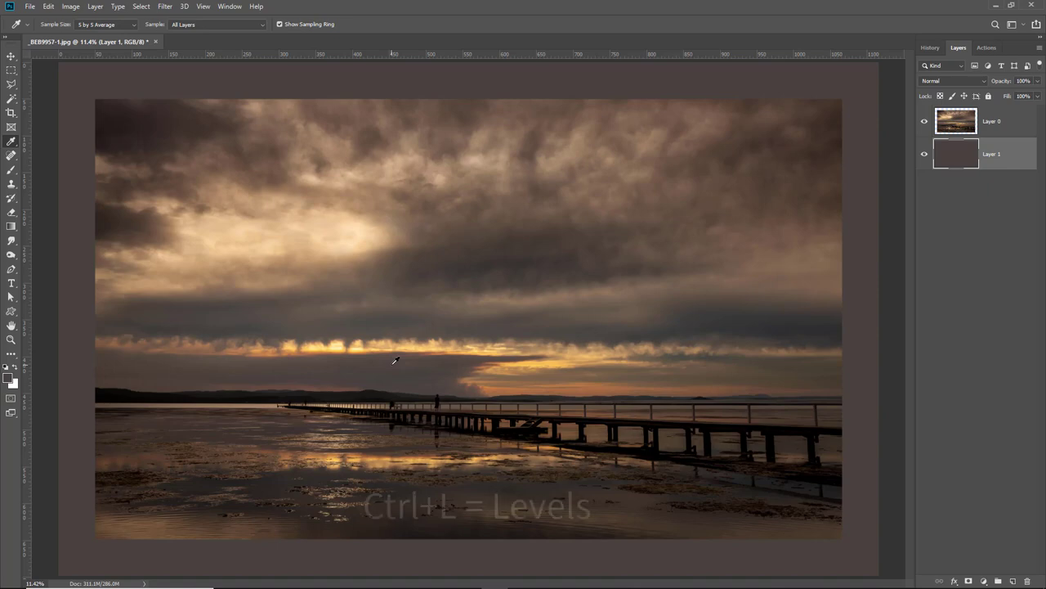
# Step: Darken the brown border layer's midtones to 0.80 with Levels
pyautogui.hotkey('ctrl', 'l')
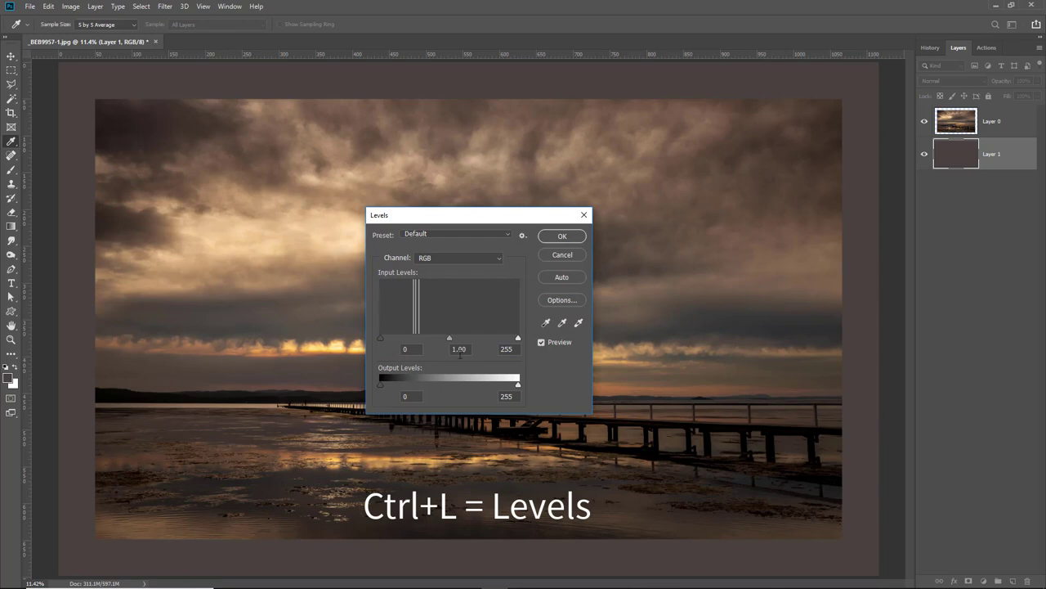
pyautogui.moveTo(449, 339)
pyautogui.mouseDown()
pyautogui.moveTo(431, 340)
pyautogui.moveTo(459, 339)
pyautogui.mouseUp()
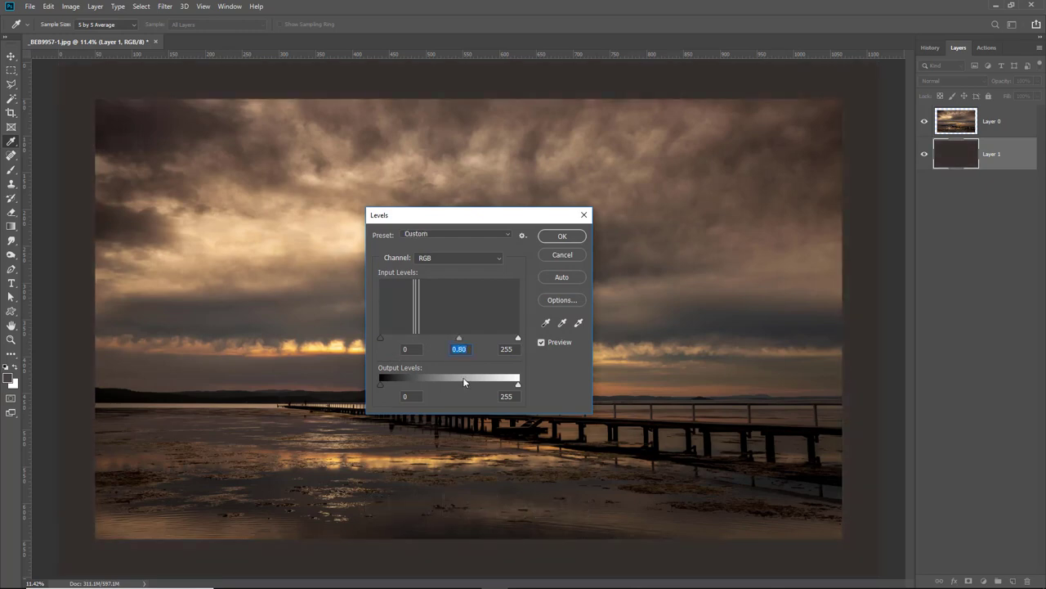
pyautogui.click(559, 255)
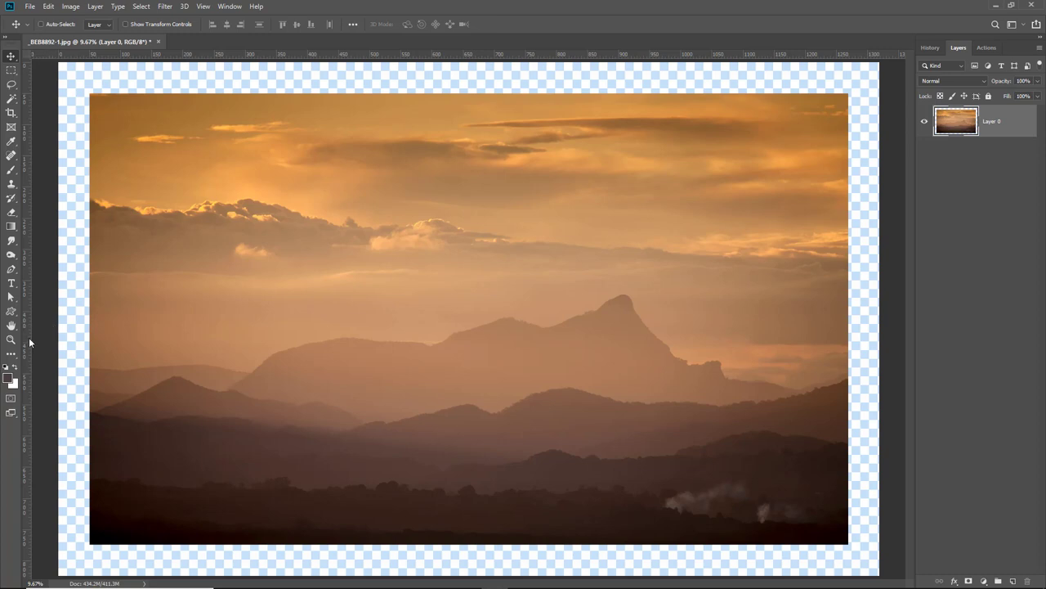
# Step: Drag a vertical guide from the left ruler to the mountain photo's left edge
pyautogui.moveTo(27, 344); pyautogui.dragTo(89, 345)
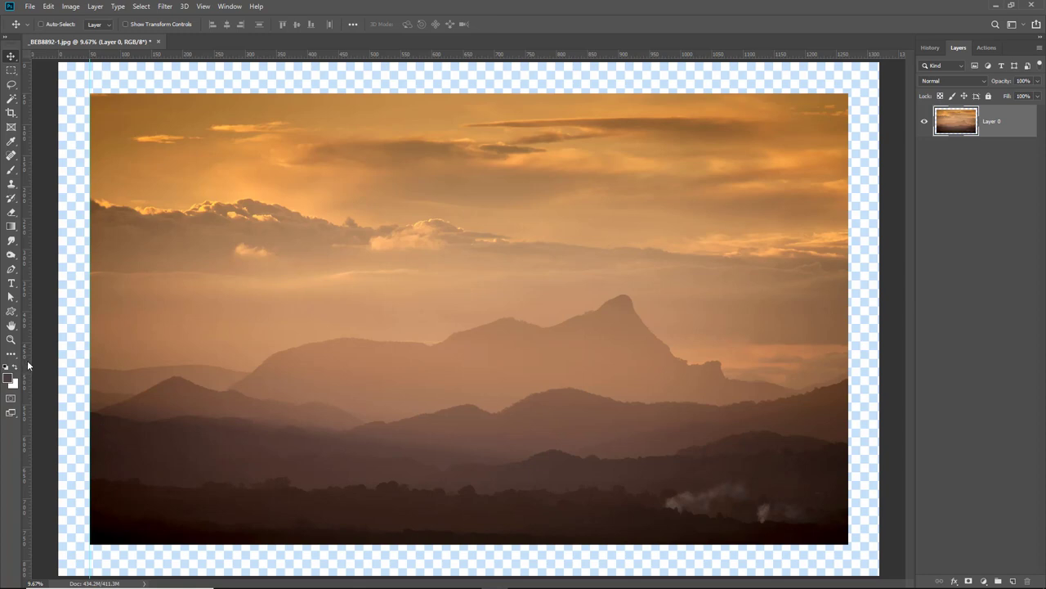
# Step: Add guides at the photo's right, top and bottom edges
pyautogui.moveTo(27, 359); pyautogui.dragTo(848, 328)
pyautogui.moveTo(534, 56); pyautogui.dragTo(544, 94)
pyautogui.moveTo(540, 56); pyautogui.dragTo(532, 545)
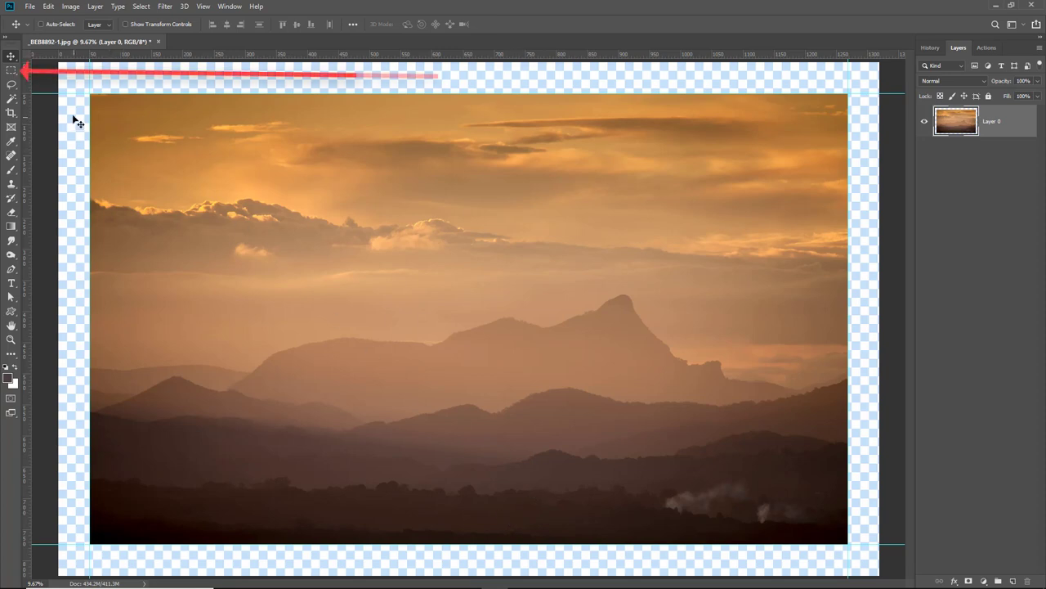
# Step: Marquee-select the empty transparent strip across the top of the canvas
pyautogui.click(12, 72)
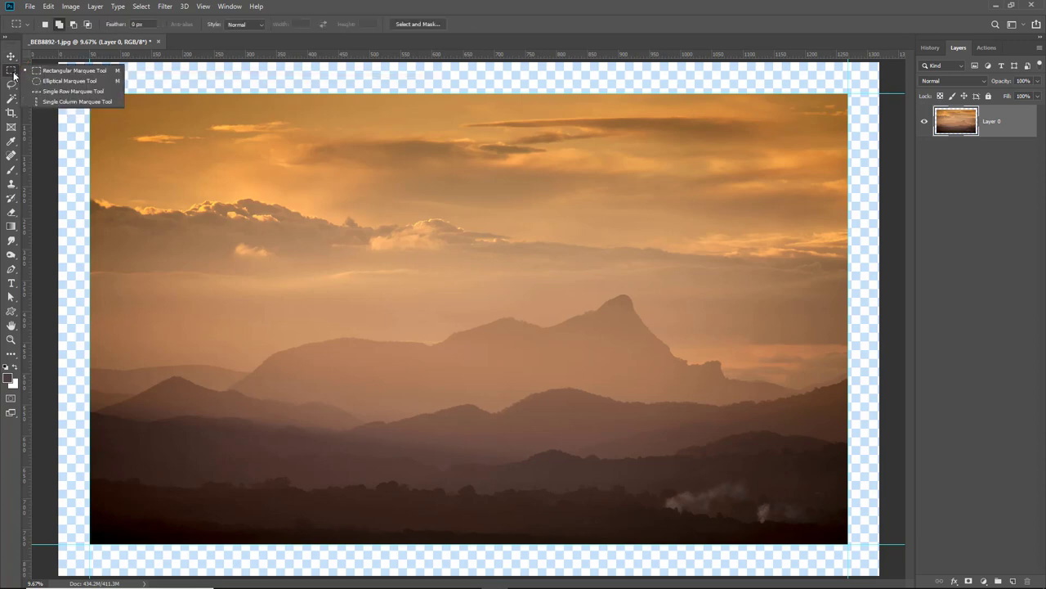
pyautogui.click(36, 73)
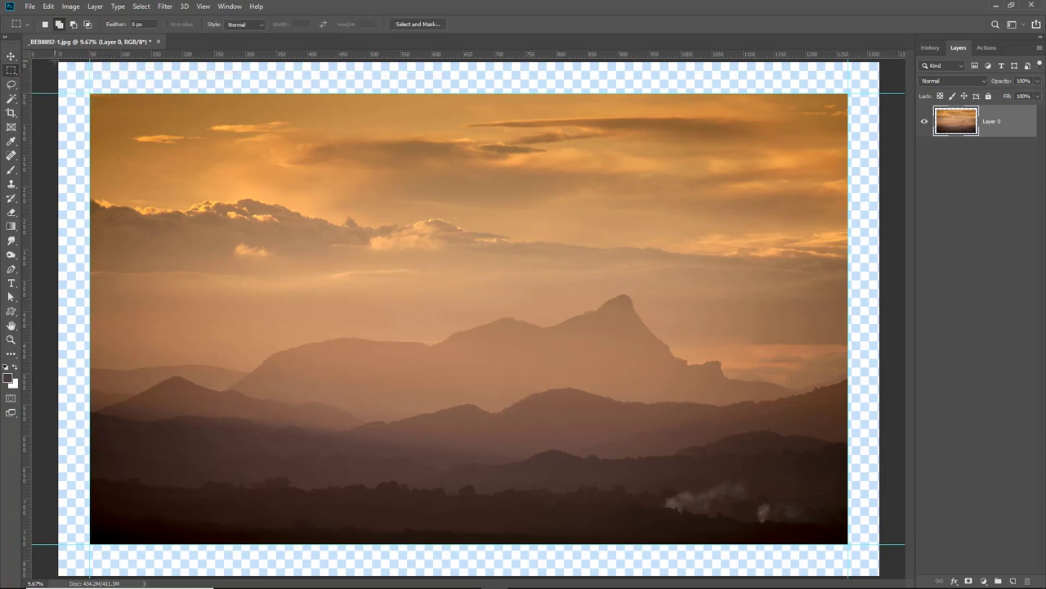
pyautogui.moveTo(55, 62); pyautogui.dragTo(876, 98)
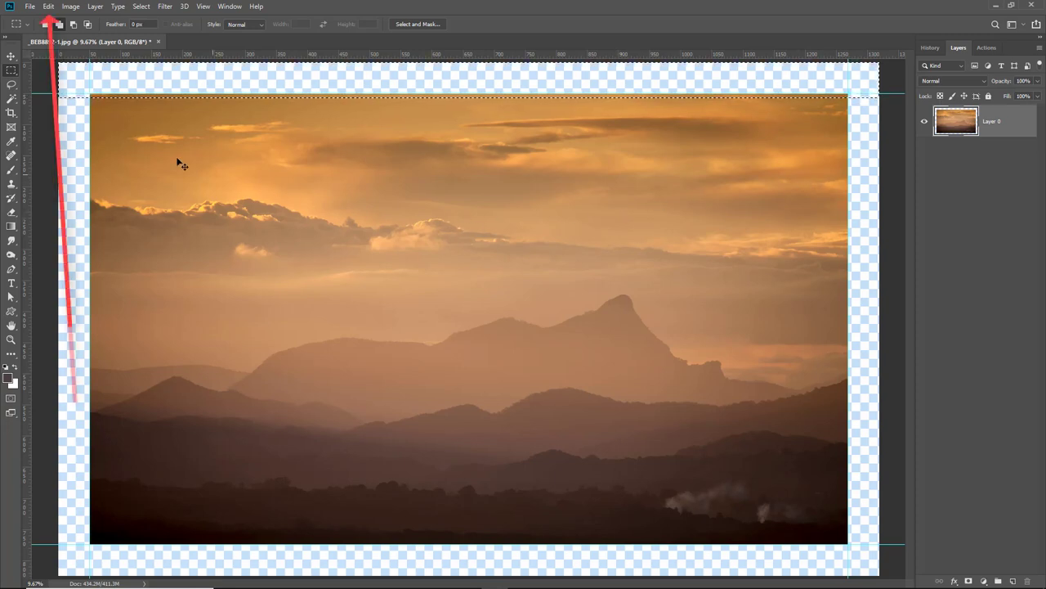
# Step: Fill the selected top strip with Content-Aware Edit > Fill to extend the orange sky
pyautogui.click(49, 7)
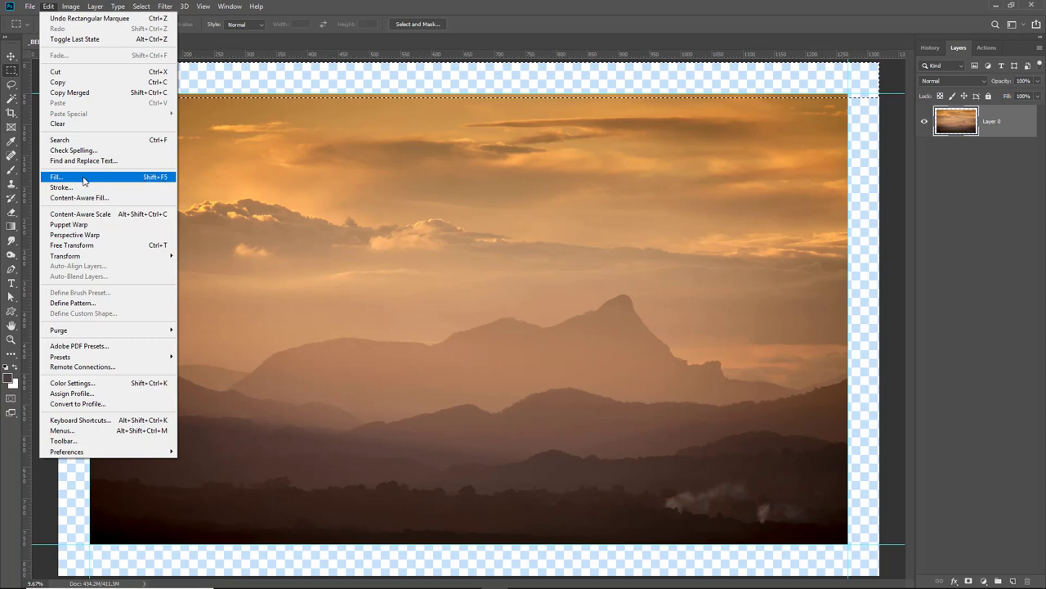
pyautogui.click(56, 180)
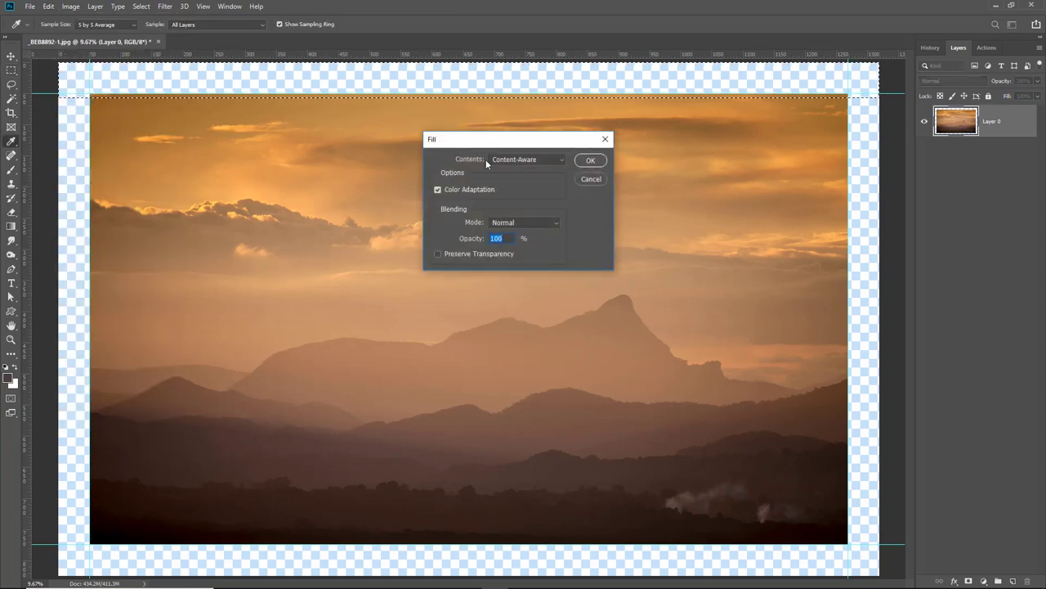
pyautogui.click(563, 157)
pyautogui.click(563, 160)
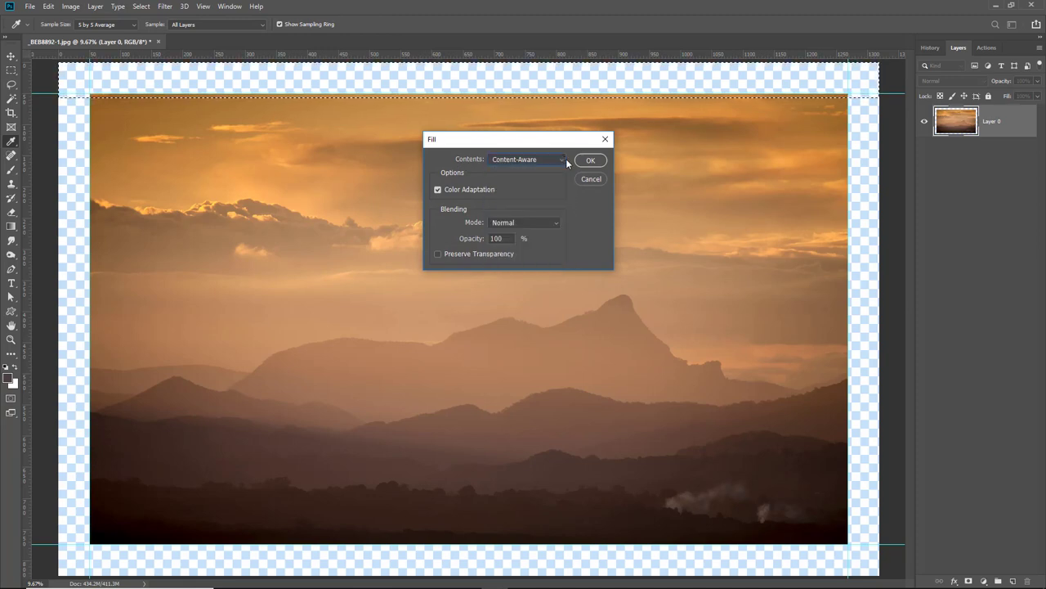
pyautogui.click(591, 160)
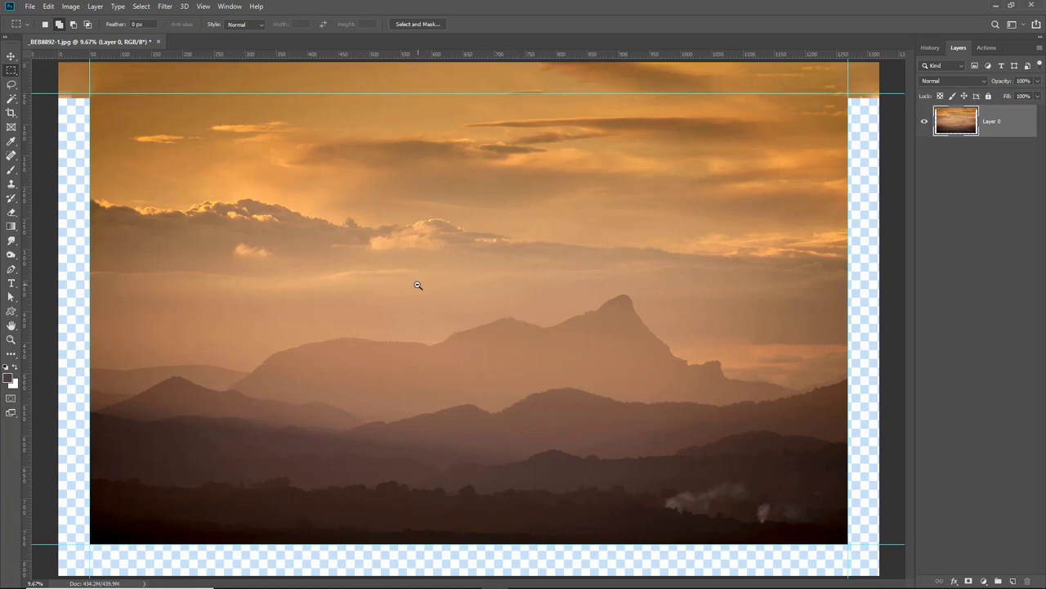
# Step: Select the left transparent strip, Content-Aware fill it with mountains and sky, then deselect
pyautogui.keyDown('alt'); pyautogui.click(415, 285); pyautogui.keyUp('alt')
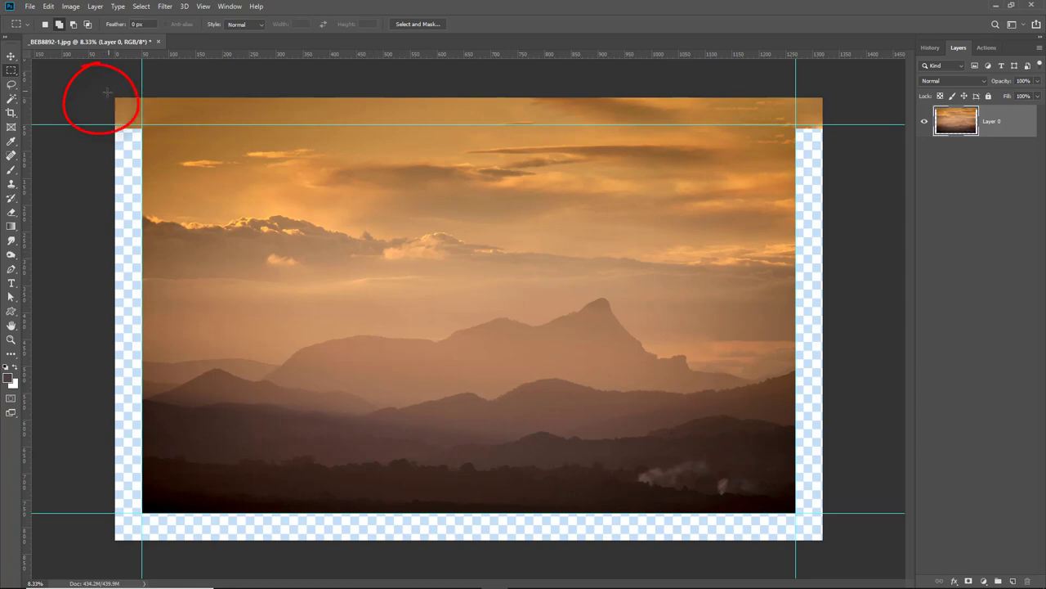
pyautogui.moveTo(115, 98)
pyautogui.mouseDown()
pyautogui.moveTo(95, 265)
pyautogui.moveTo(147, 540)
pyautogui.mouseUp()
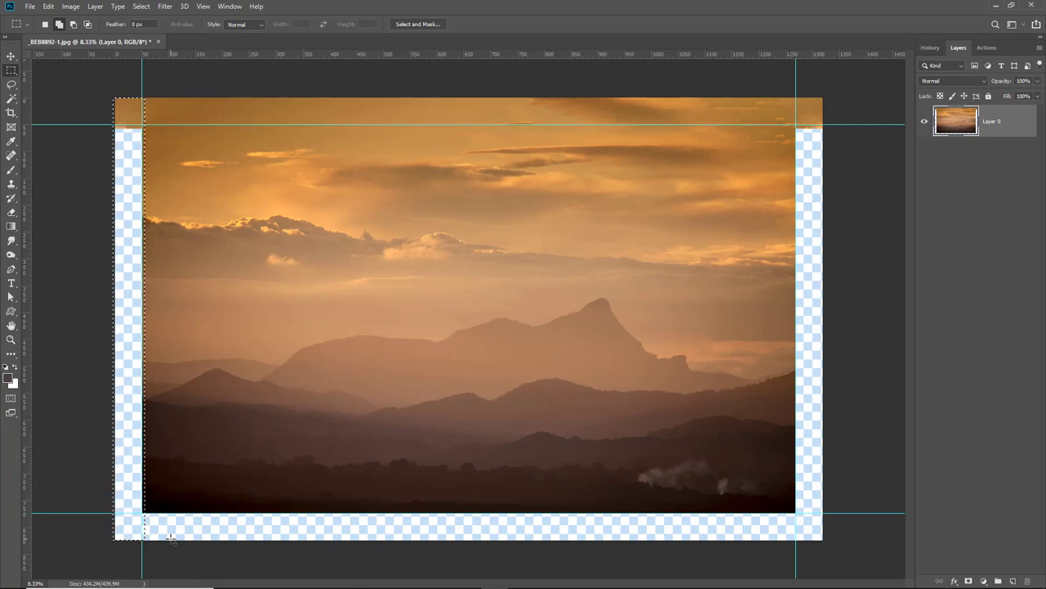
pyautogui.hotkey('shift', 'F5')
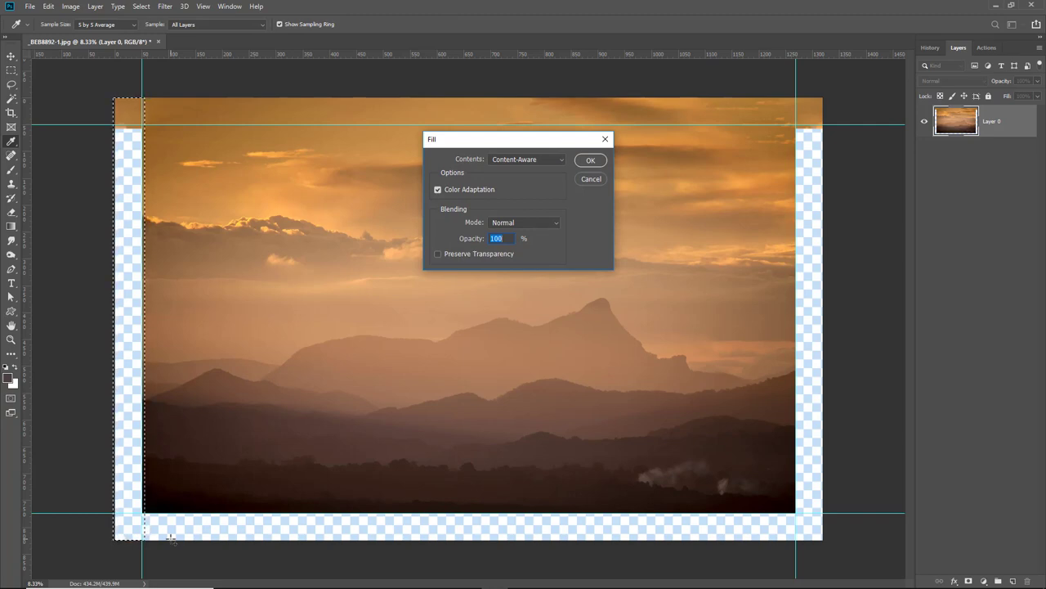
pyautogui.press('Return')
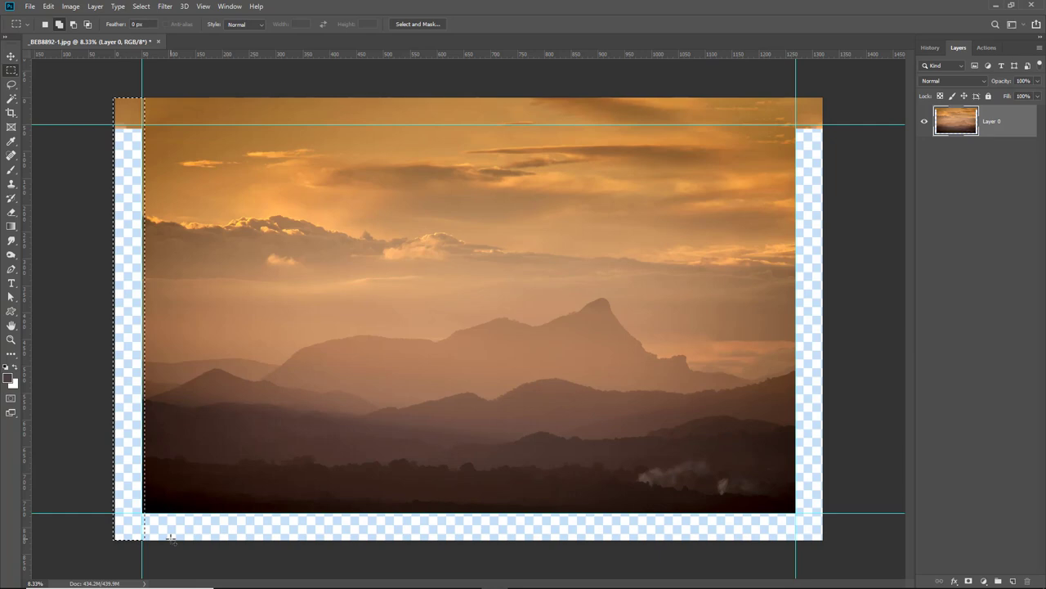
pyautogui.hotkey('ctrl', 'd')
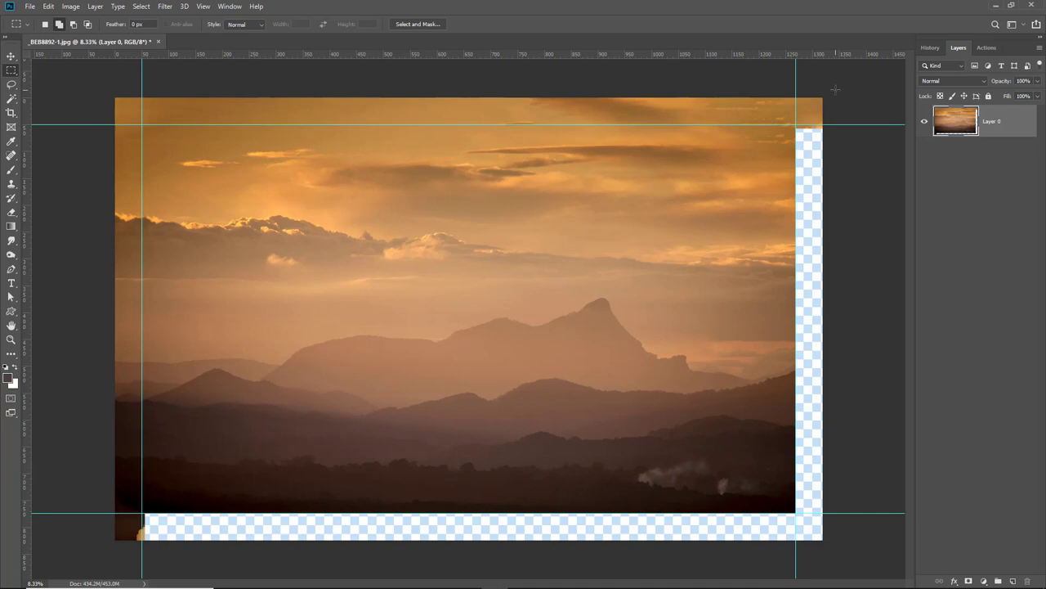
# Step: Select the right transparent strip to the canvas edge, Content-Aware fill it, then deselect
pyautogui.moveTo(836, 90); pyautogui.dragTo(790, 574)
pyautogui.hotkey('shift', 'Right')
pyautogui.hotkey('shift', 'Right')
pyautogui.hotkey('shift', 'Right')
pyautogui.hotkey('shift', 'Right')
pyautogui.hotkey('shift', 'Right')
pyautogui.hotkey('shift', 'F5')
pyautogui.press('Return')
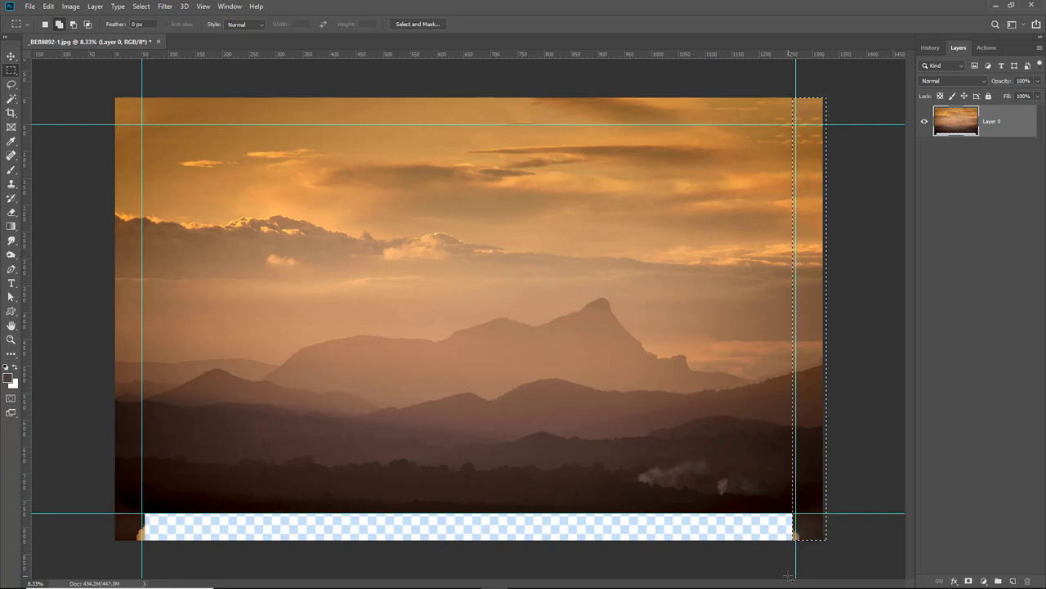
pyautogui.hotkey('ctrl', 'd')
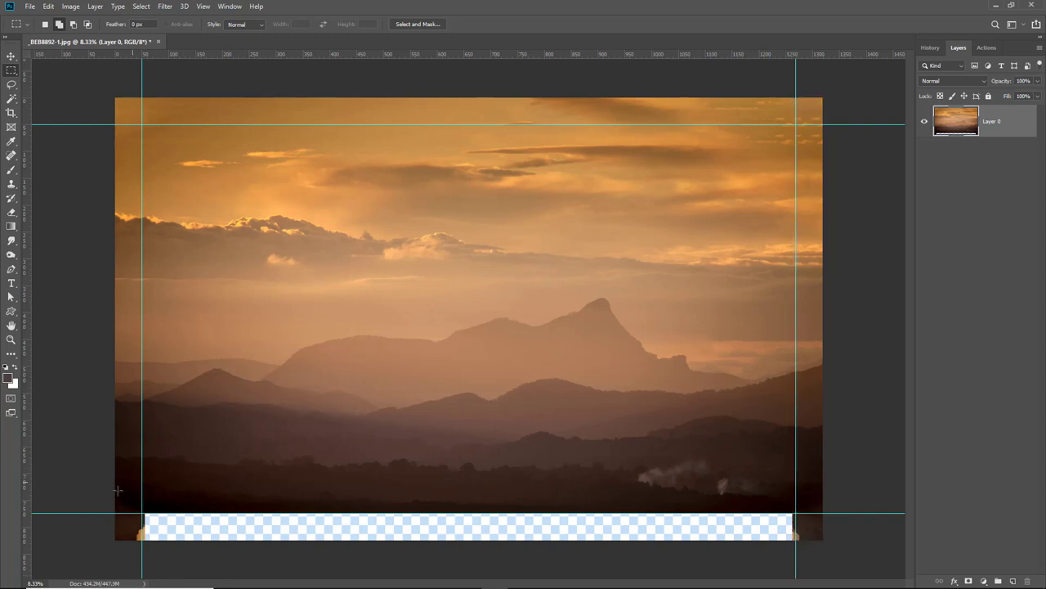
# Step: Select the bottom transparent strip, Content-Aware fill it with foreground hills, then deselect
pyautogui.moveTo(117, 513); pyautogui.dragTo(852, 571)
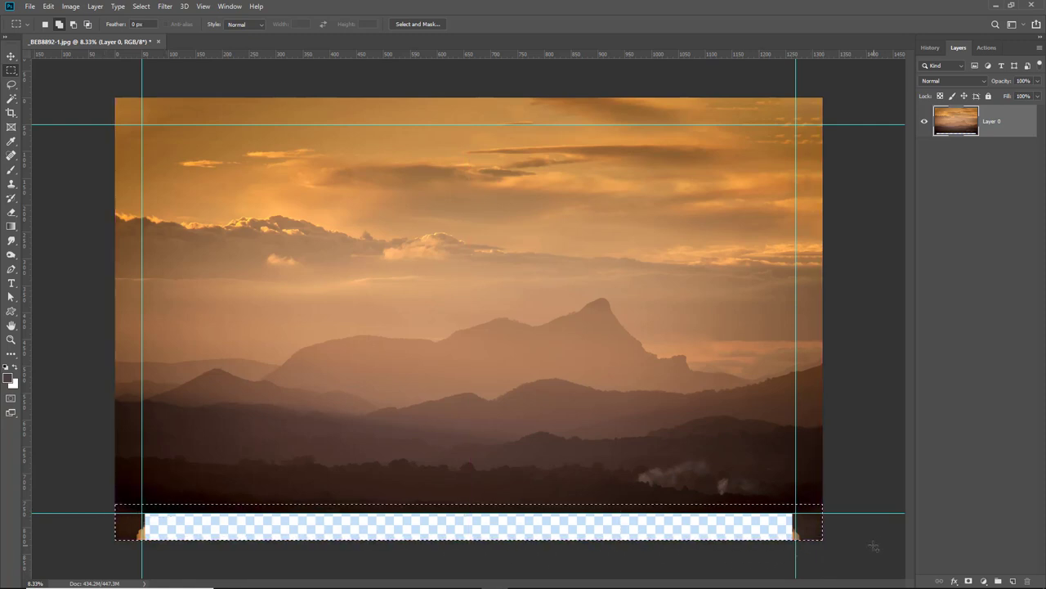
pyautogui.hotkey('shift', 'Down')
pyautogui.hotkey('shift', 'Down')
pyautogui.hotkey('shift', 'Down')
pyautogui.hotkey('shift', 'Down')
pyautogui.hotkey('shift', 'Down')
pyautogui.hotkey('shift', 'Down')
pyautogui.hotkey('shift', 'F5')
pyautogui.press('Return')
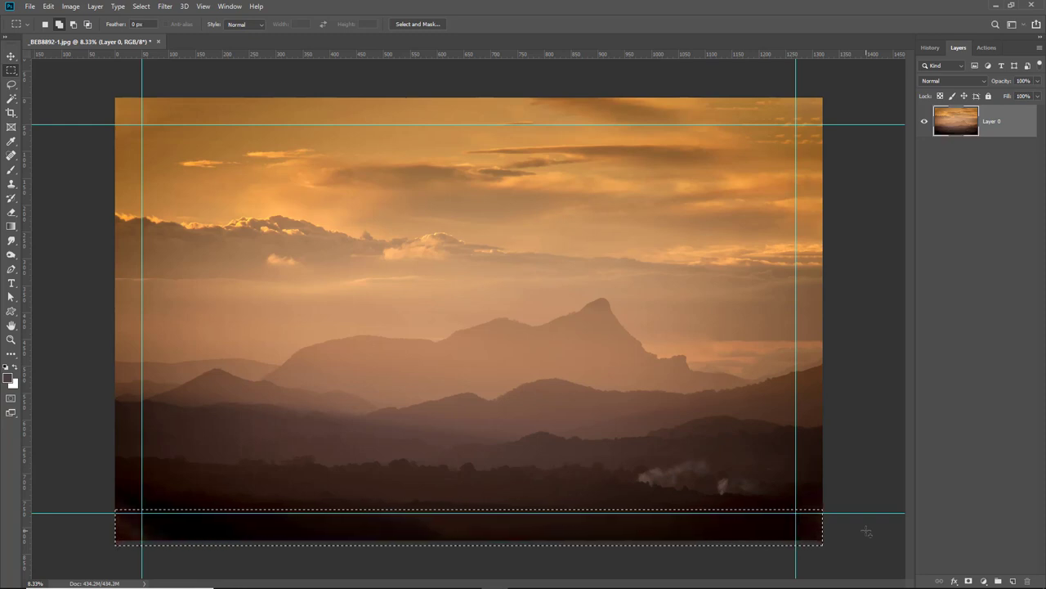
pyautogui.hotkey('ctrl', 'd')
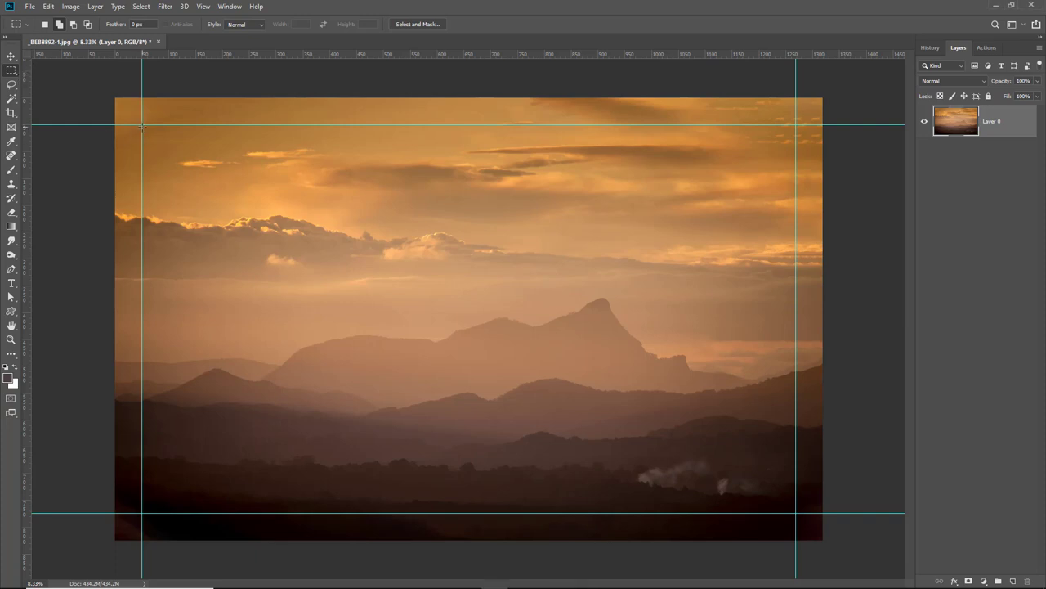
# Step: Select the photo's front face between the guides, then invert to select the surrounding border ring
pyautogui.moveTo(142, 125); pyautogui.dragTo(796, 514)
pyautogui.click(142, 7)
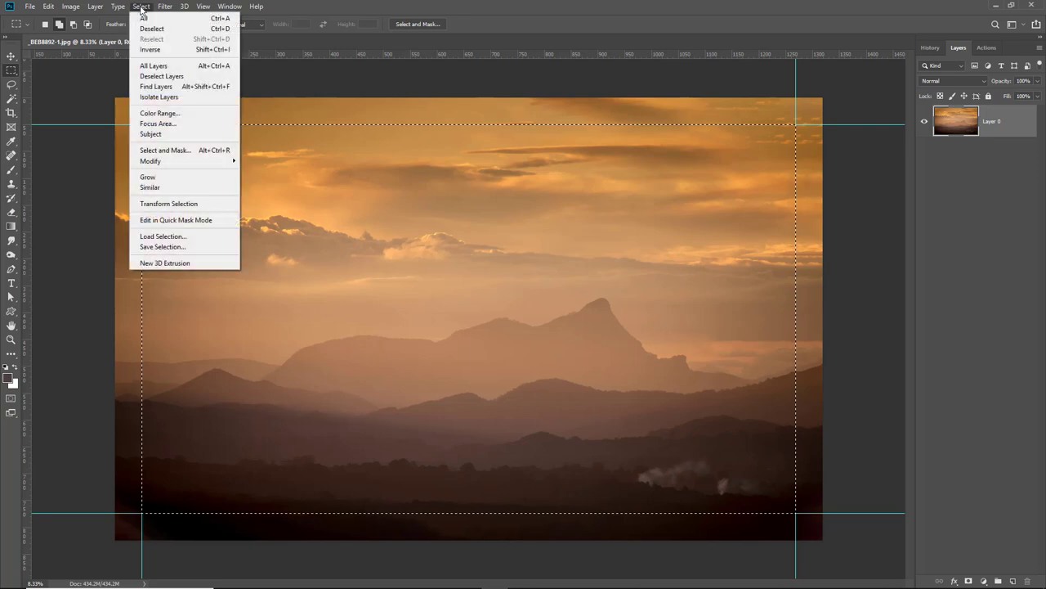
pyautogui.click(148, 49)
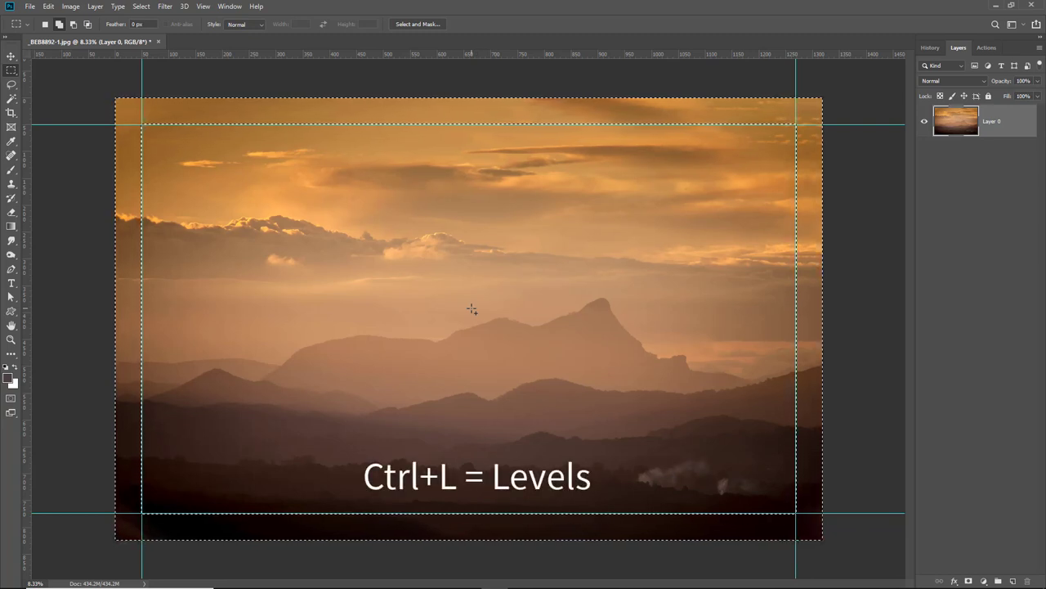
# Step: Darken the wrap border's midtones to 0.70 with Levels
pyautogui.hotkey('ctrl', 'l')
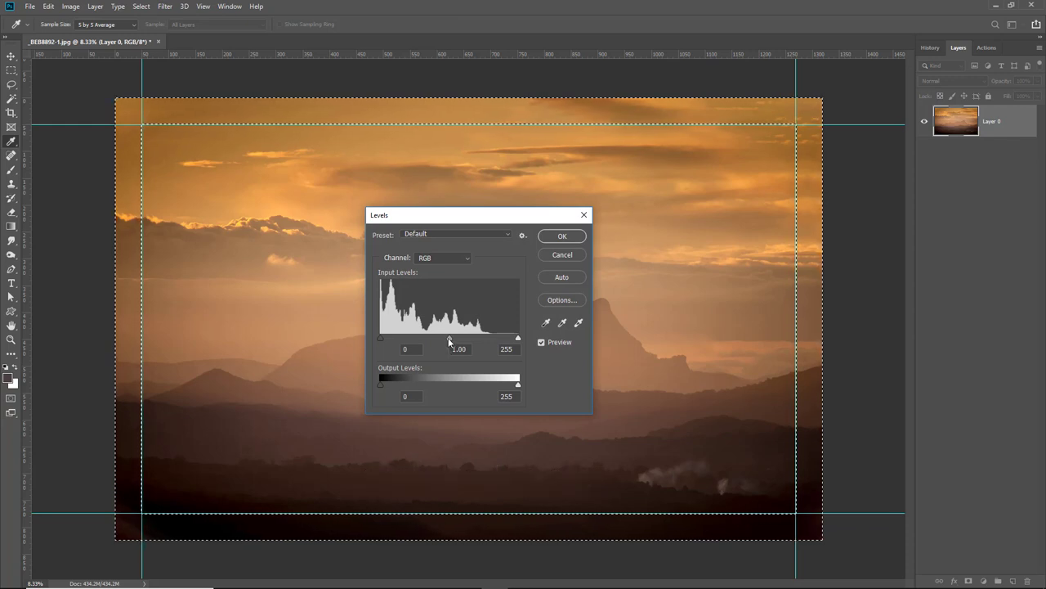
pyautogui.moveTo(449, 340); pyautogui.dragTo(467, 348)
pyautogui.click(563, 235)
pyautogui.press('m')
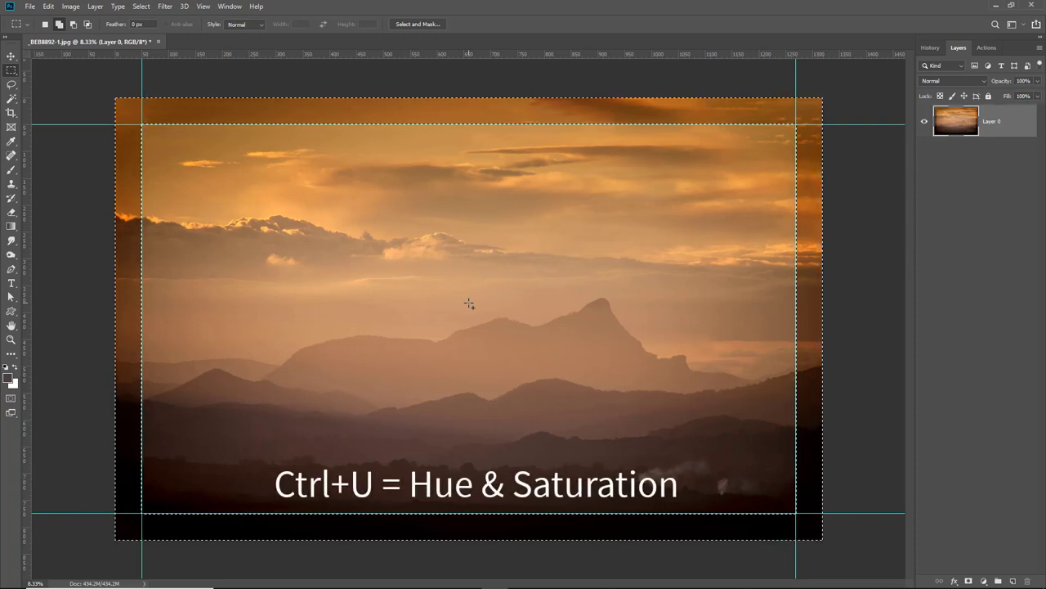
# Step: Cut the wrap border's saturation to −41 with Hue/Saturation, then deselect
pyautogui.hotkey('ctrl', 'u')
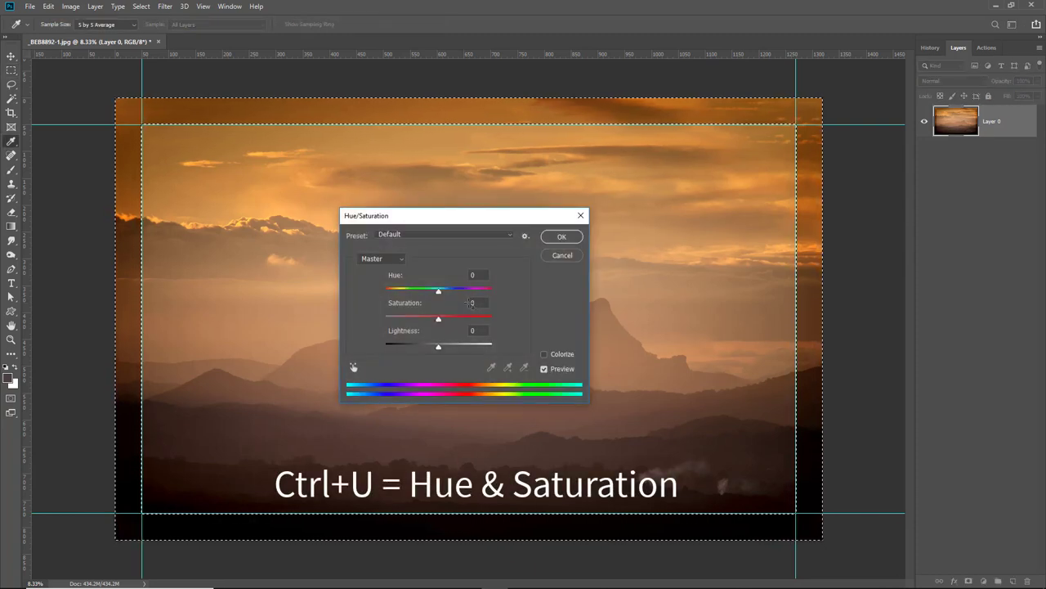
pyautogui.moveTo(439, 320); pyautogui.dragTo(418, 324)
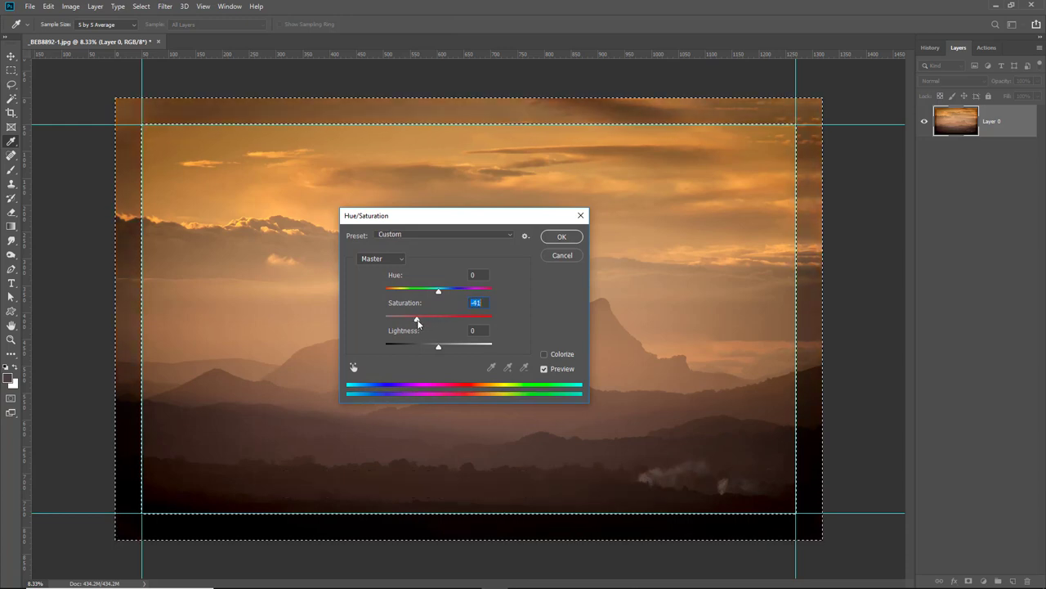
pyautogui.click(557, 237)
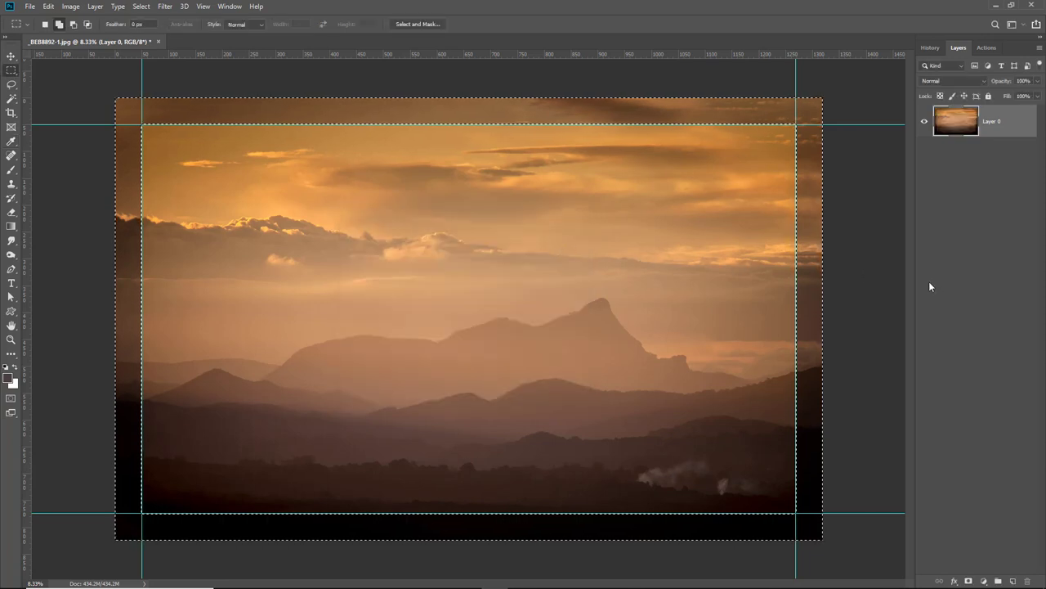
pyautogui.hotkey('ctrl', 'd')
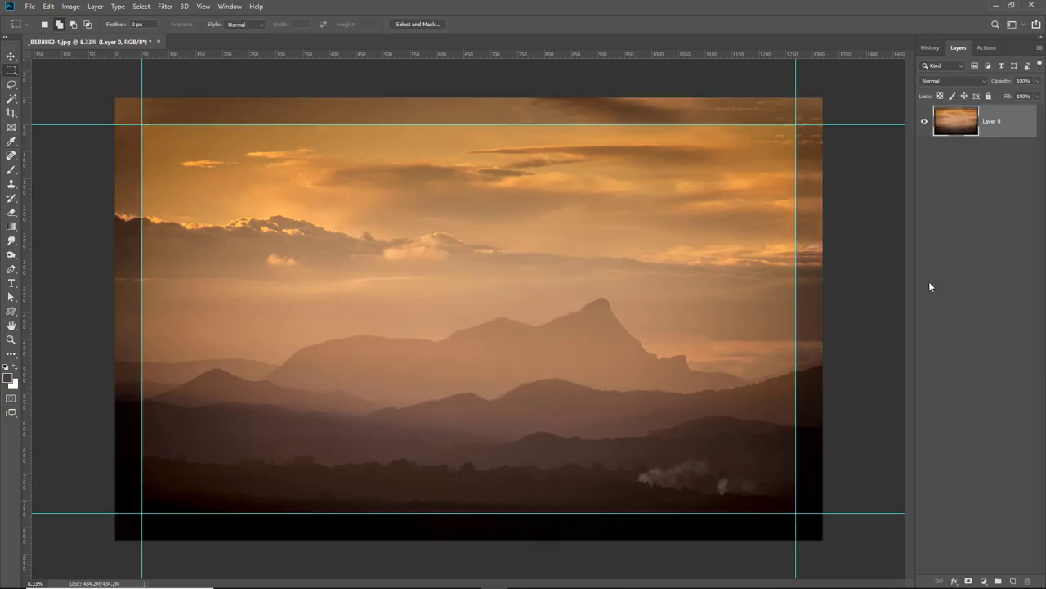
# Step: Clear every guide from the mountain photo via the View menu's Clear Guides command
pyautogui.click(203, 6)
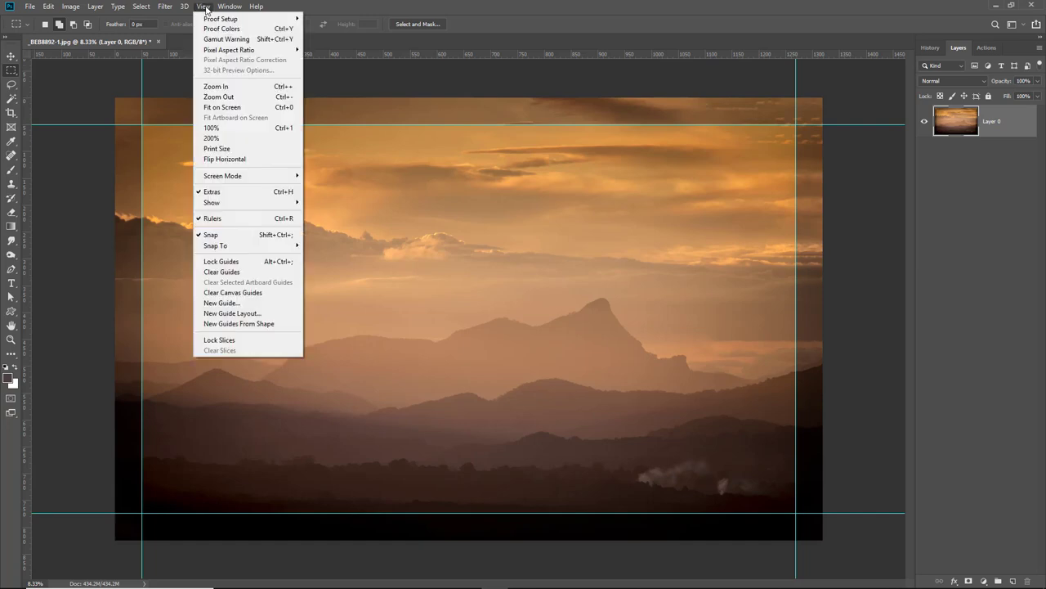
pyautogui.click(211, 273)
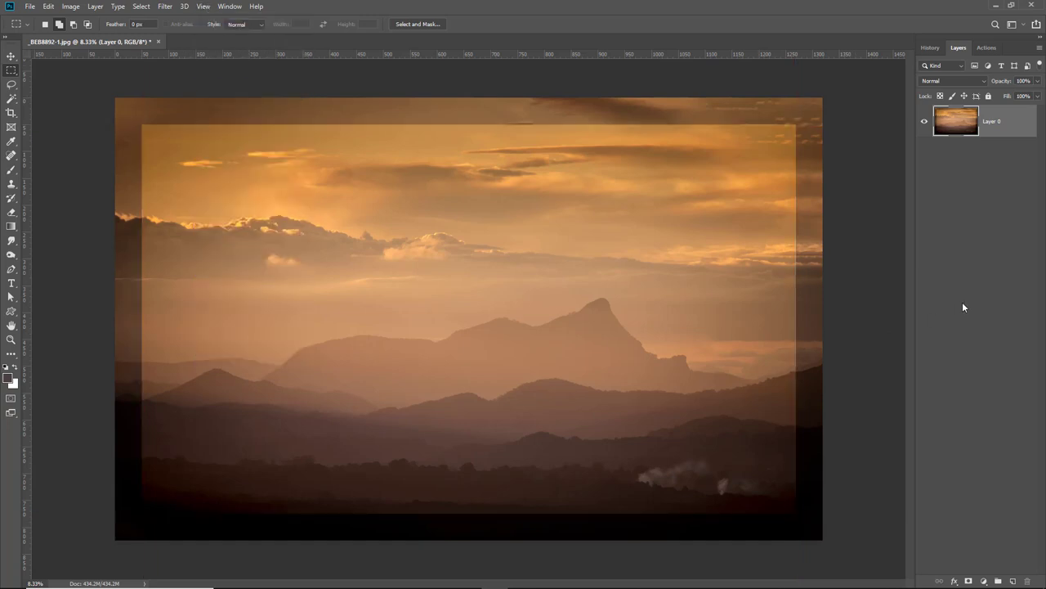